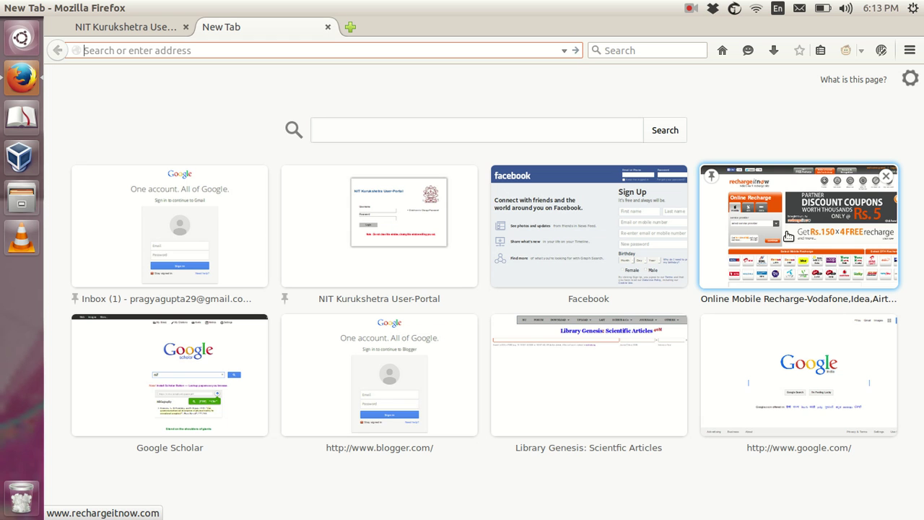
Go to blogger.com and open the page list of the Email Stories blog.
type("blogger.com/")
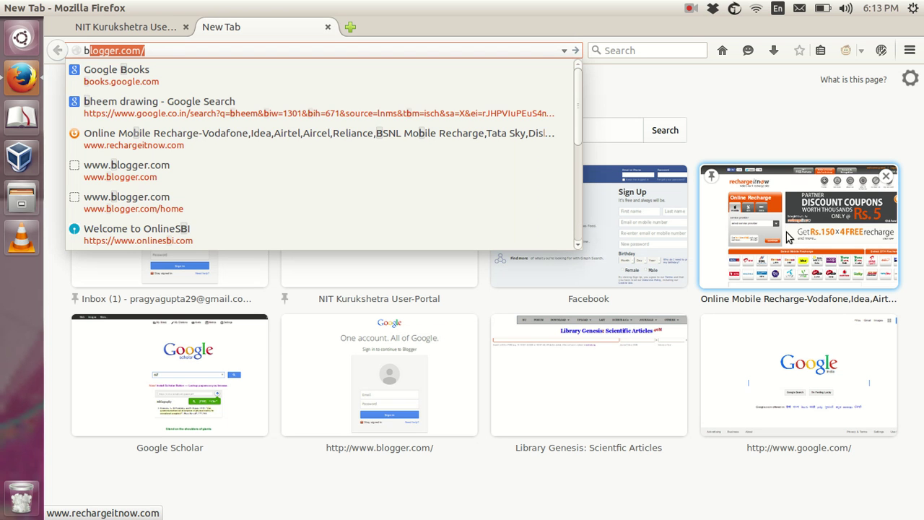
key("Return")
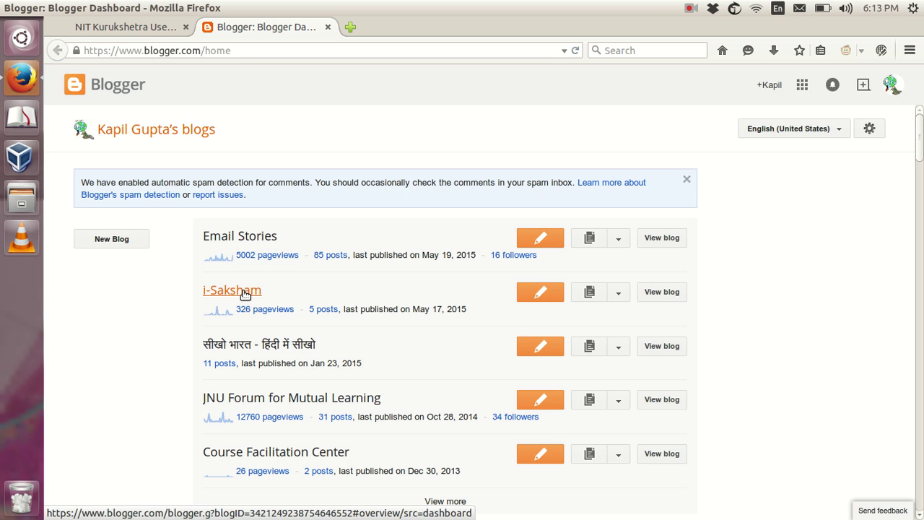
left_click(250, 238)
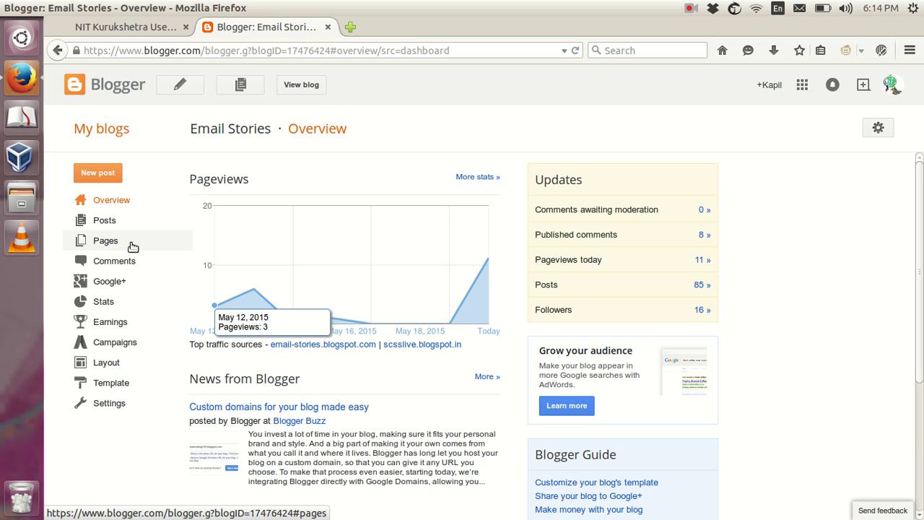
left_click(105, 246)
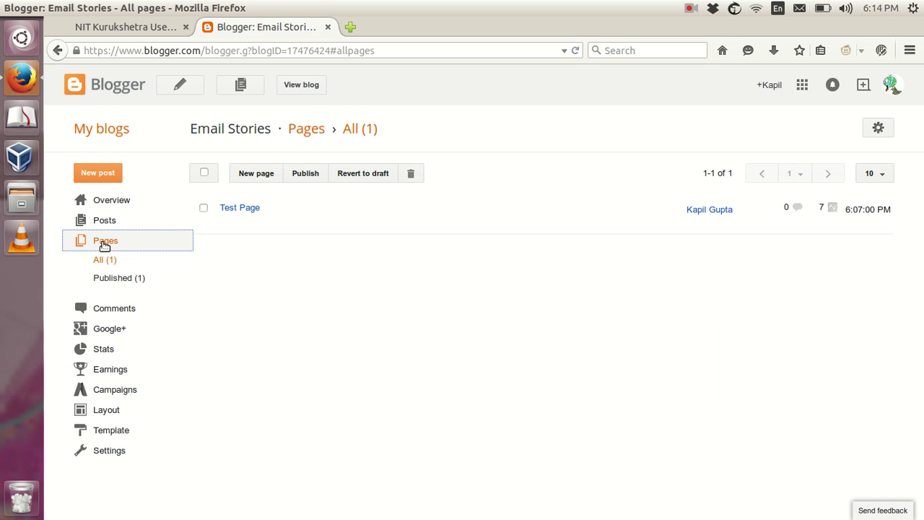
Create a new page in the blog and title it "Test Page 01".
left_click(257, 175)
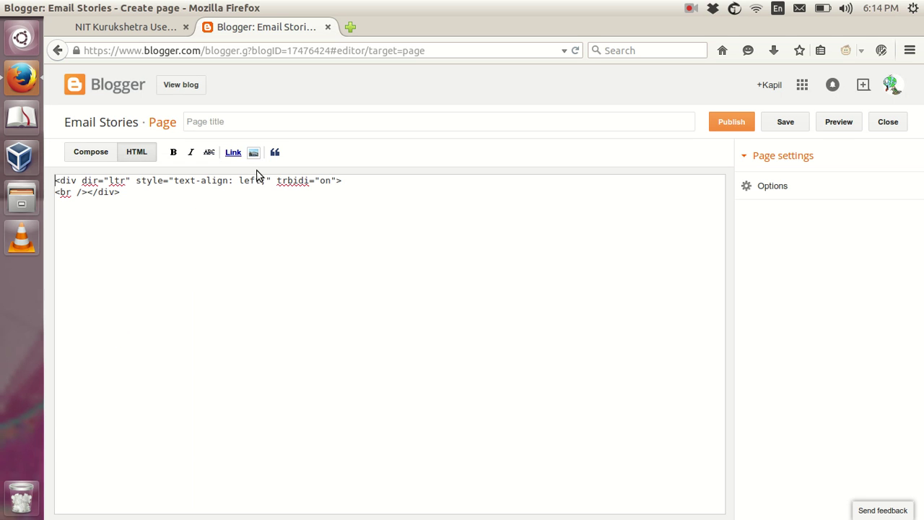
left_click(242, 121)
type("Test Page 01")
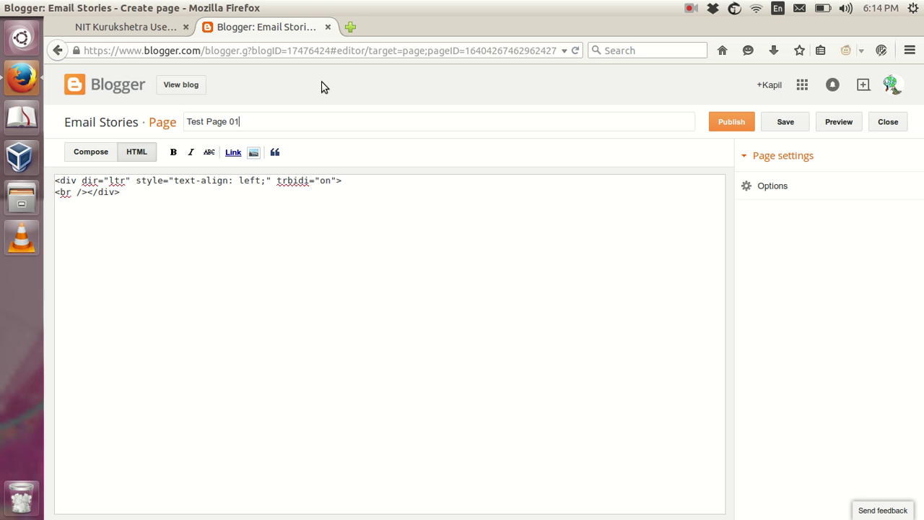
Open docs.google.com in a new browser tab and open the document "प्रोजेक्ट भोज" dated Sep 8, 2014.
left_click(351, 28)
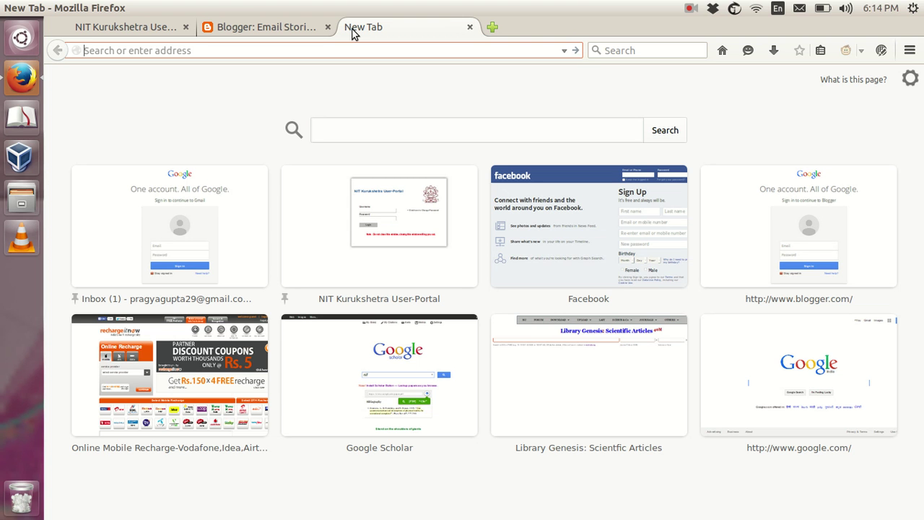
type("docs.google.com/")
key("Return")
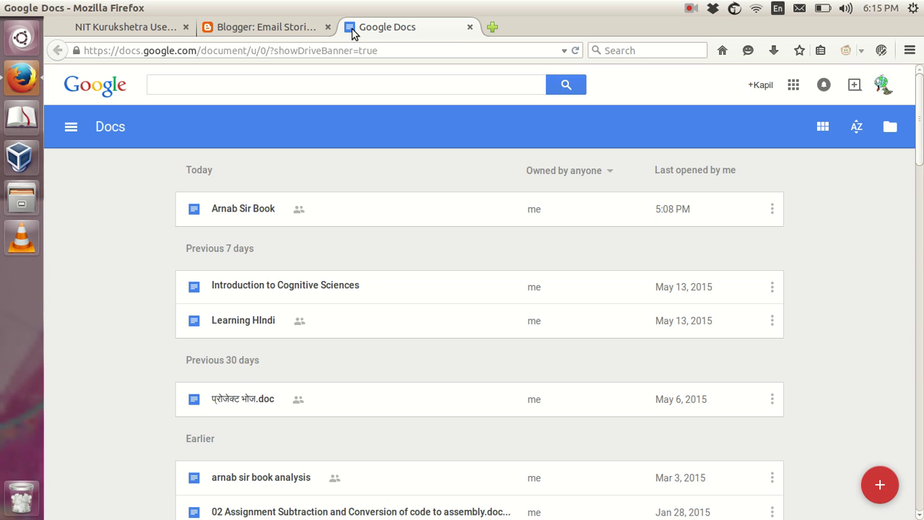
left_click_drag(919, 113, 922, 218)
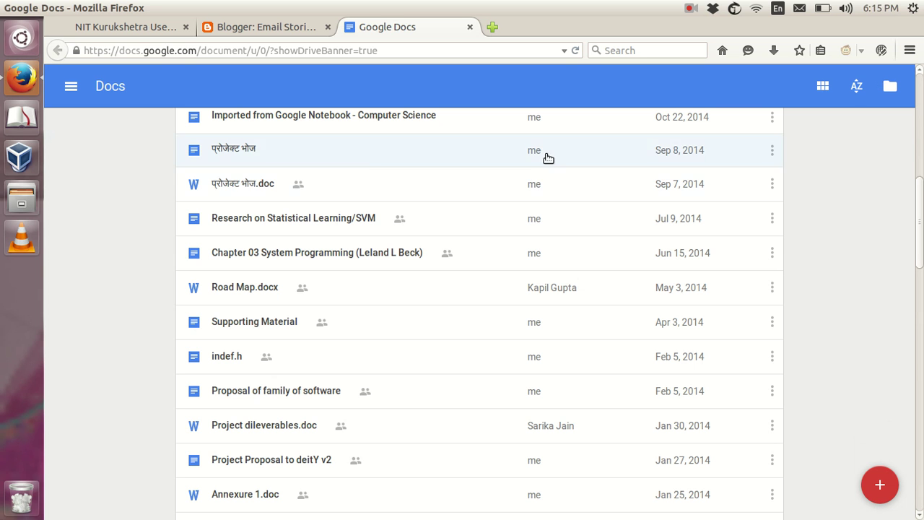
left_click(251, 153)
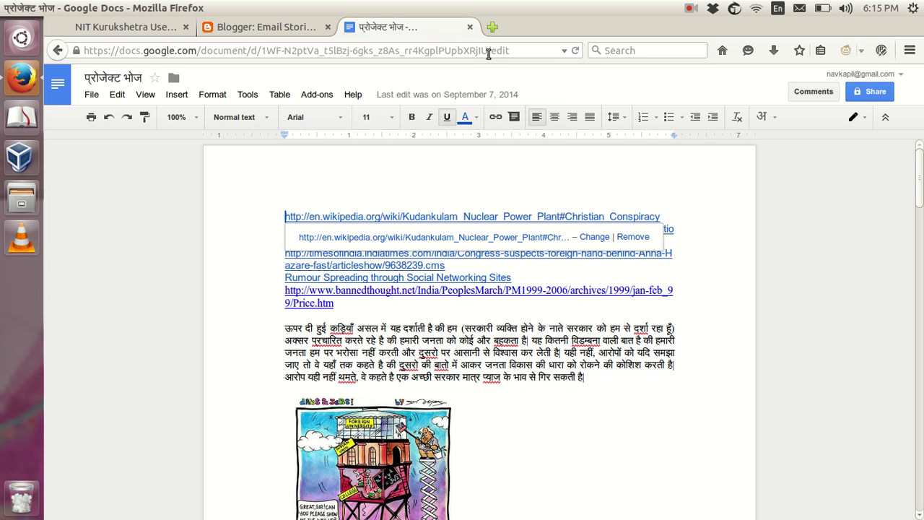
Copy the document's web address without the trailing "/edit".
left_click_drag(488, 51, 76, 49)
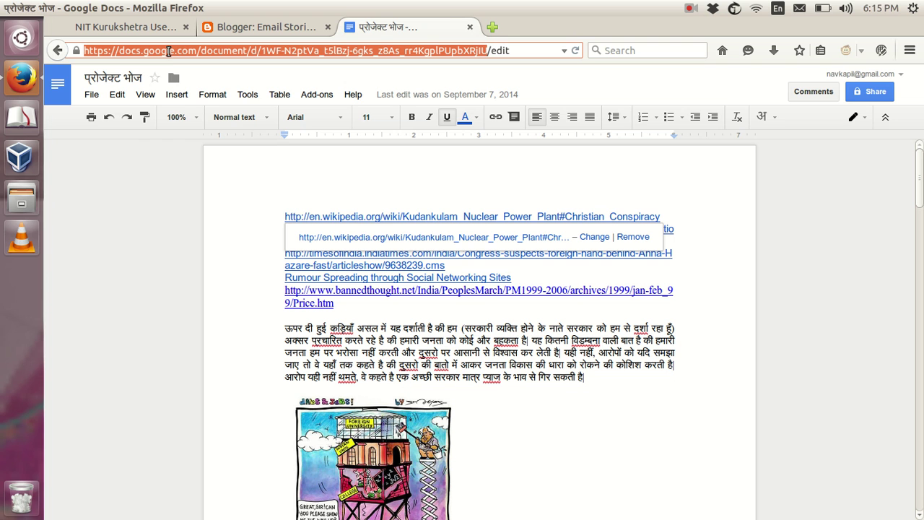
right_click(168, 51)
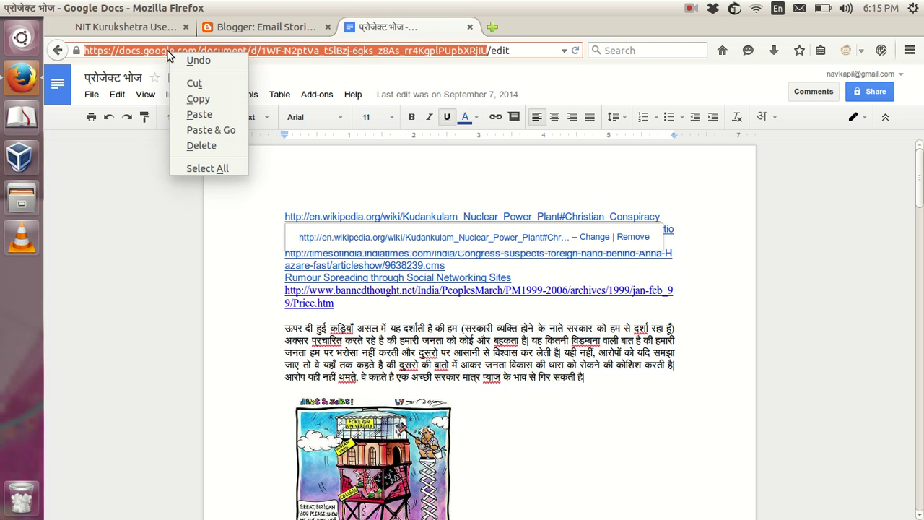
left_click(211, 99)
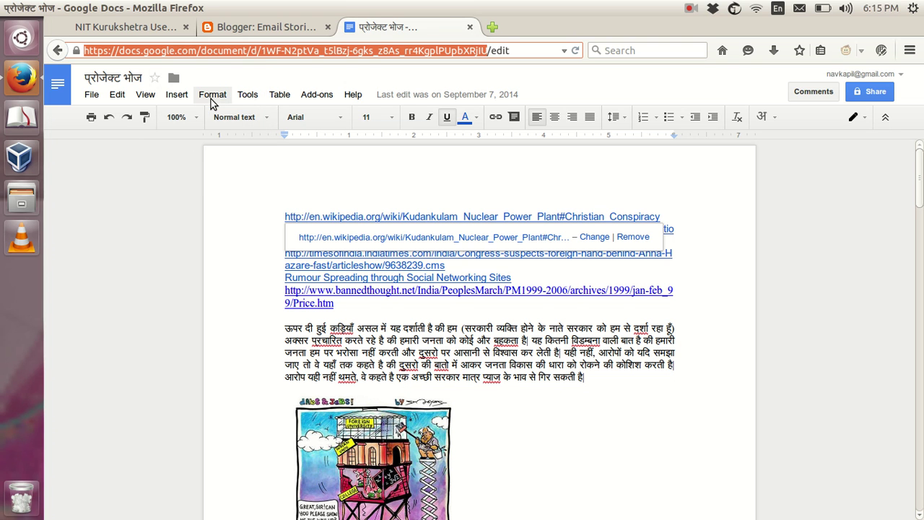
In the Blogger page's HTML, start an iframe tag with an opened src attribute on a new line below the opening div.
left_click(243, 29)
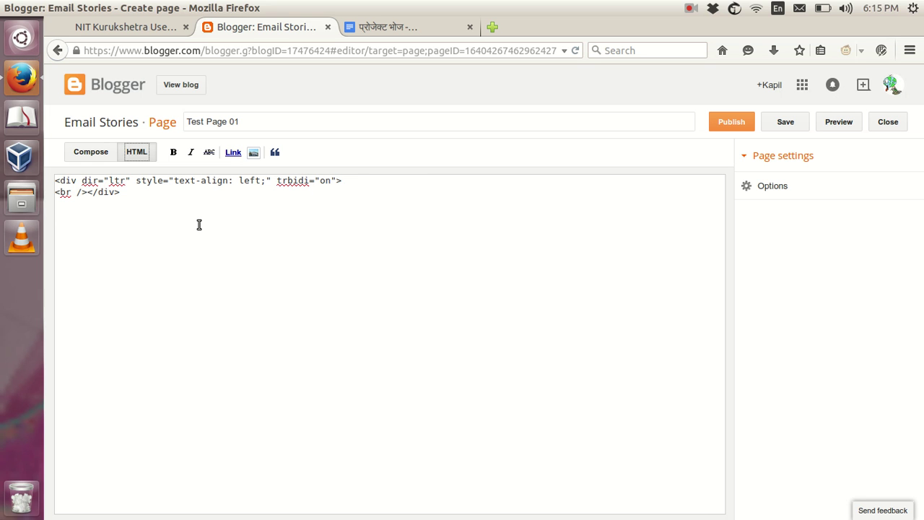
left_click(353, 182)
key("Return")
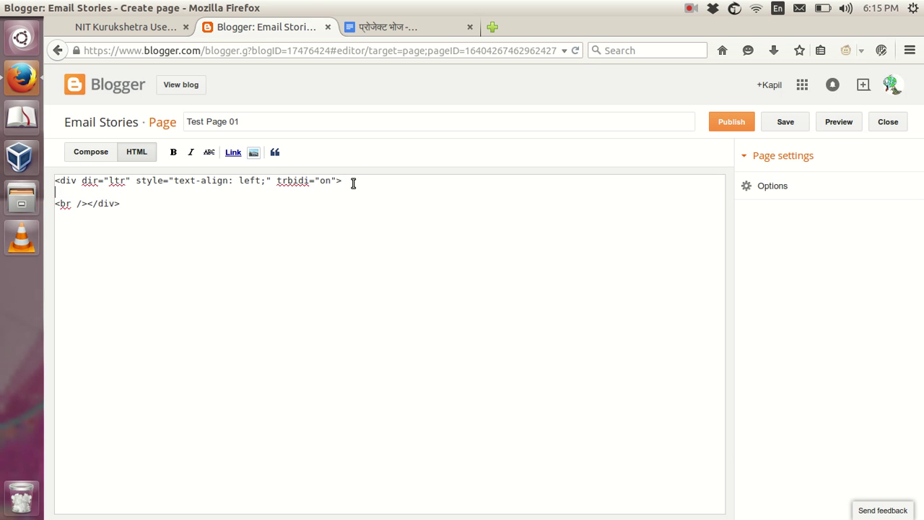
type("<iframe")
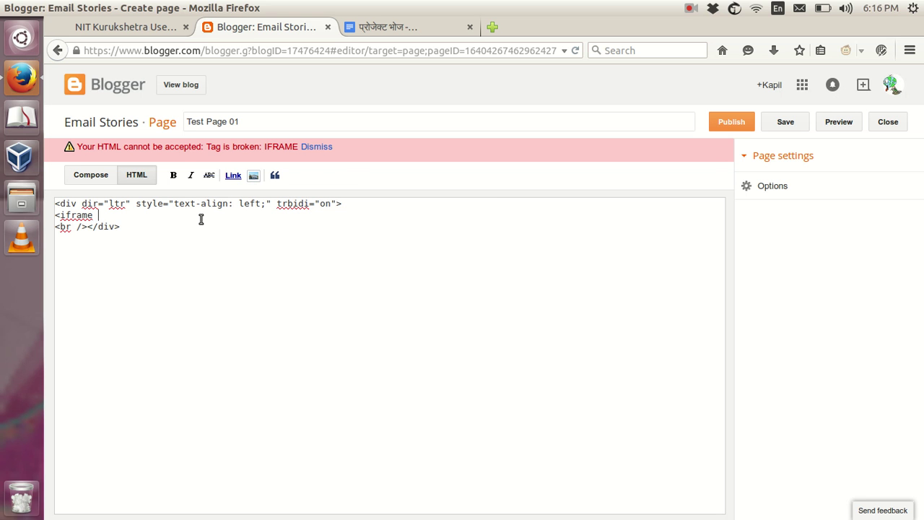
type("src=\"")
key("ctrl+v")
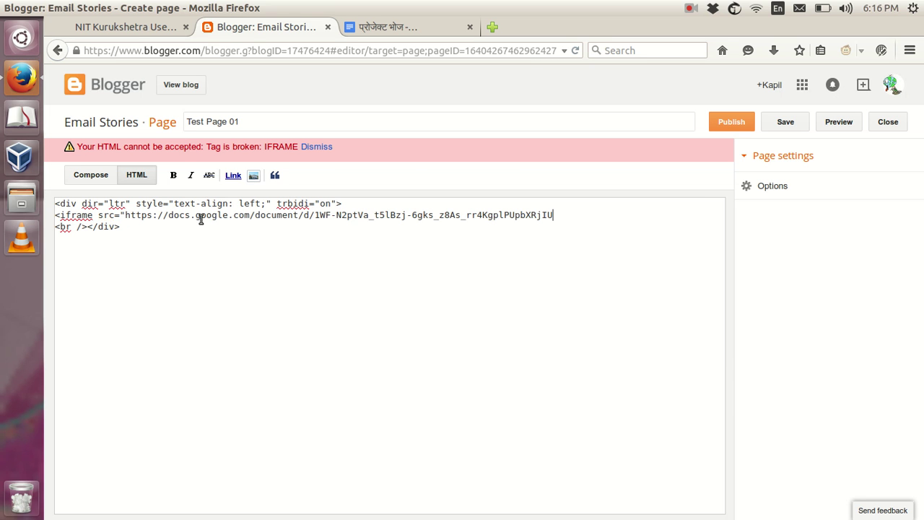
type("/")
left_click_drag(127, 215, 561, 215)
key("BackSpace")
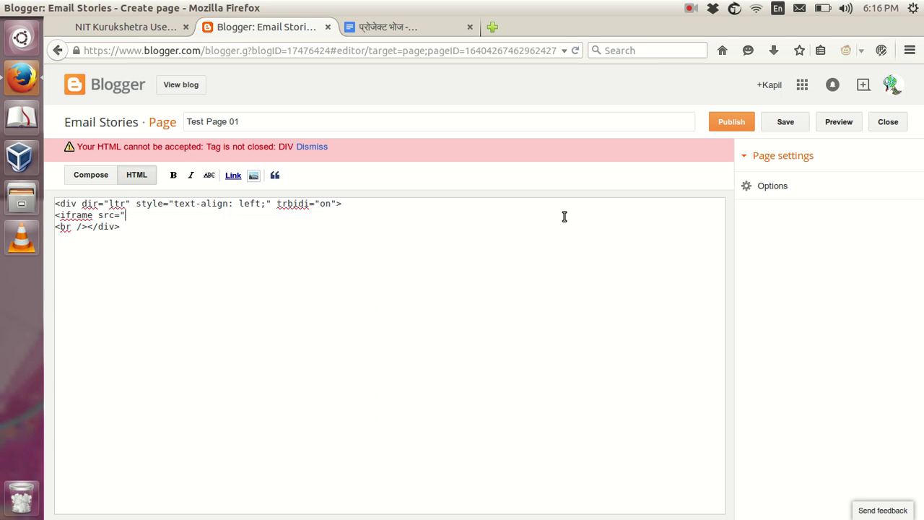
Paste the copied document address as the iframe's src value, append "/preview" and close the quotation.
right_click(130, 215)
left_click(169, 276)
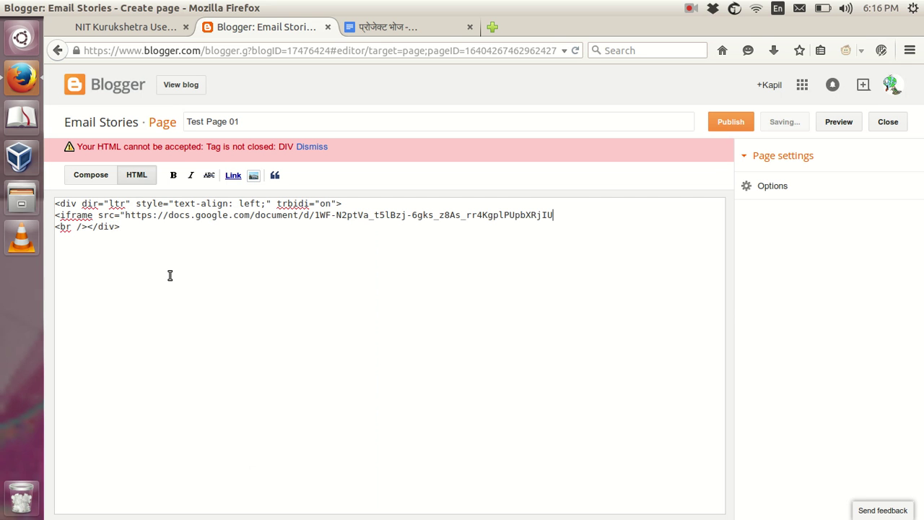
type("/")
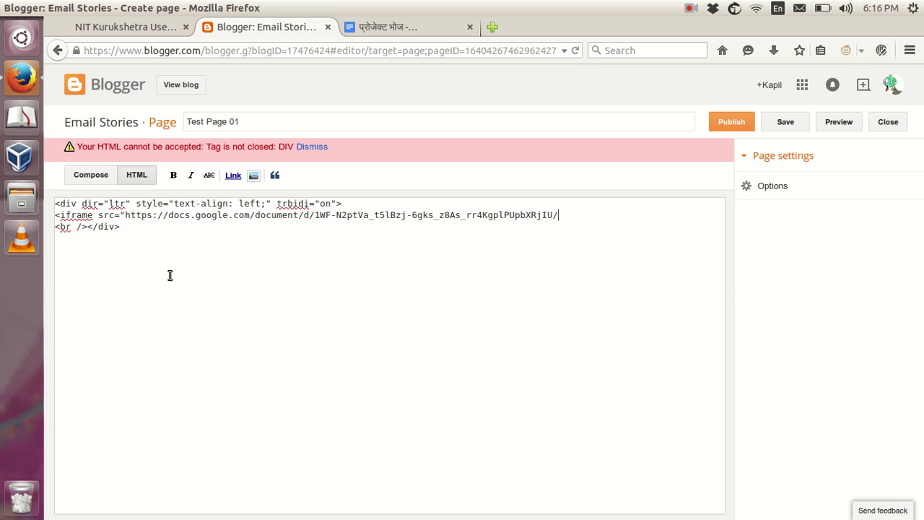
type("preview\"")
left_click(121, 214)
type("\"")
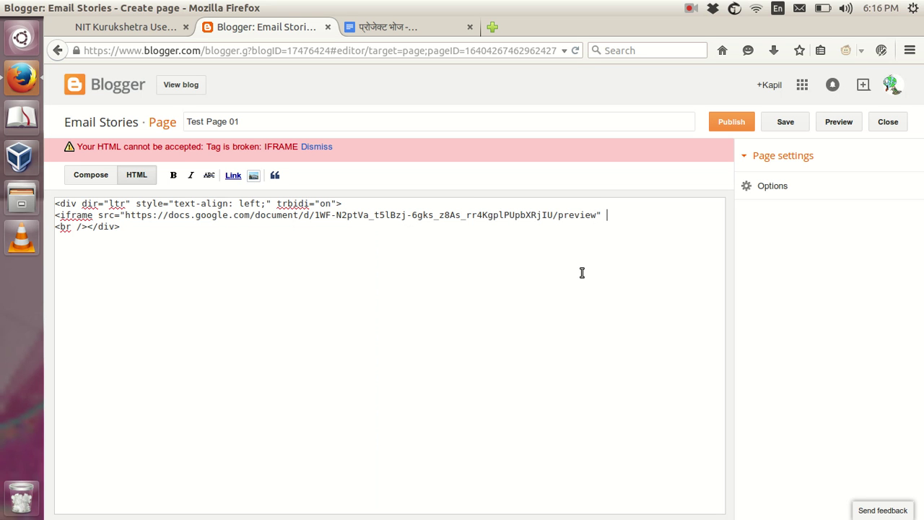
Add width="100%" and height="400" to the iframe and close its opening tag.
type("width")
type("=")
type("\"")
type("\"")
type("100")
type("%")
type("height")
type("=")
type("\"")
type("4")
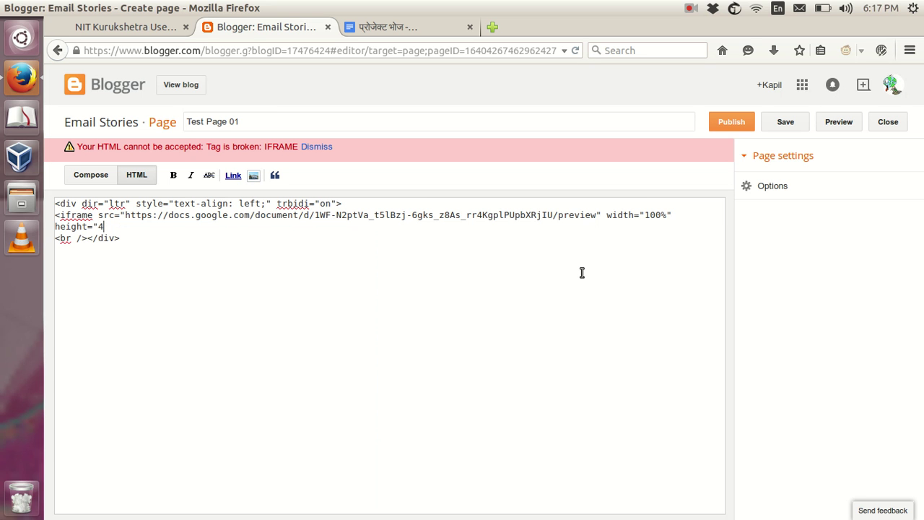
type("00\">")
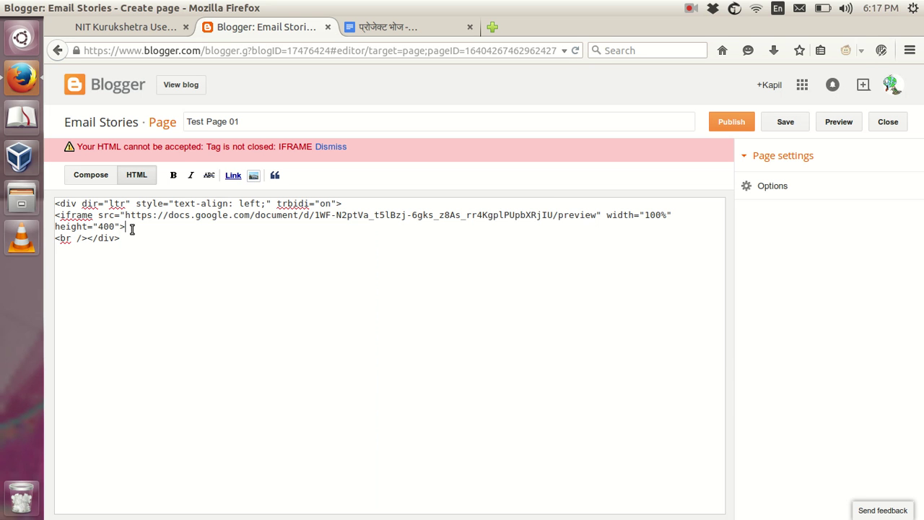
End the embed code with a closing </iframe> tag after the opening iframe tag.
type("<")
key("Left")
type("</iframe>")
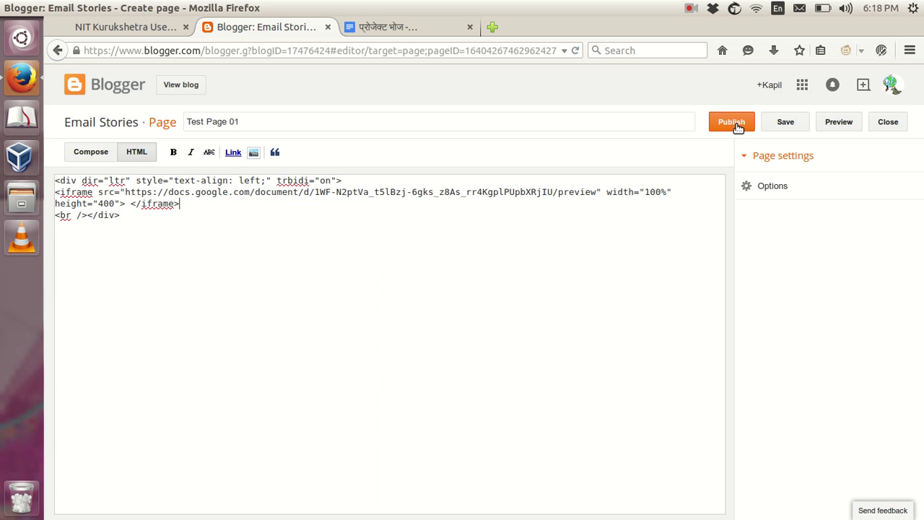
Preview the page, check the embedded document, and close the preview.
left_click(839, 122)
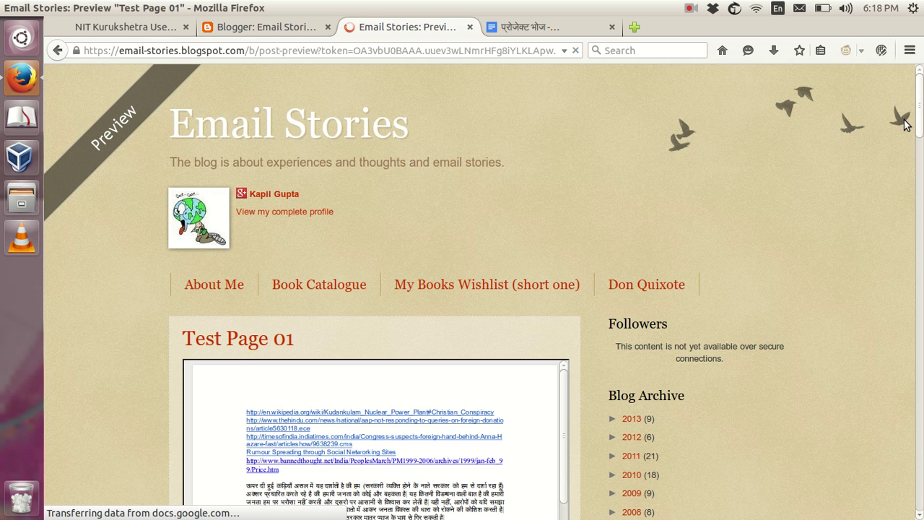
scroll(917, 148, "down", 5)
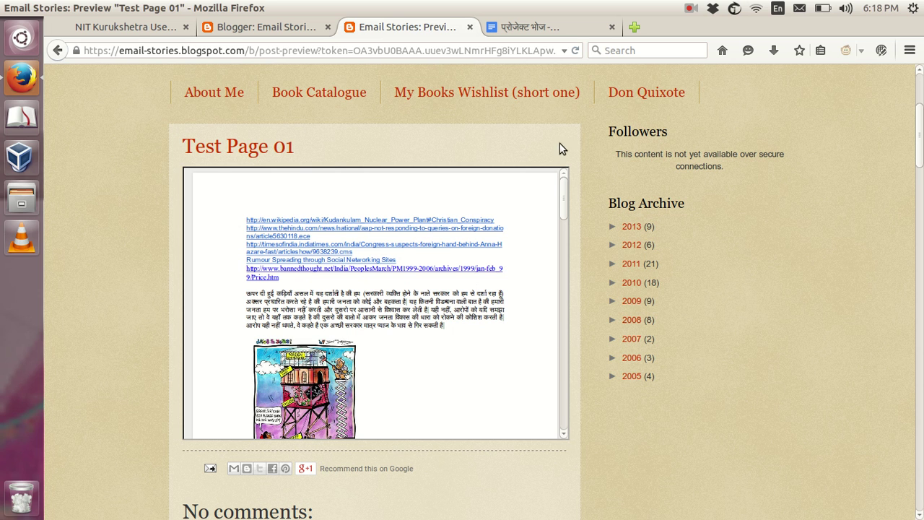
left_click(469, 26)
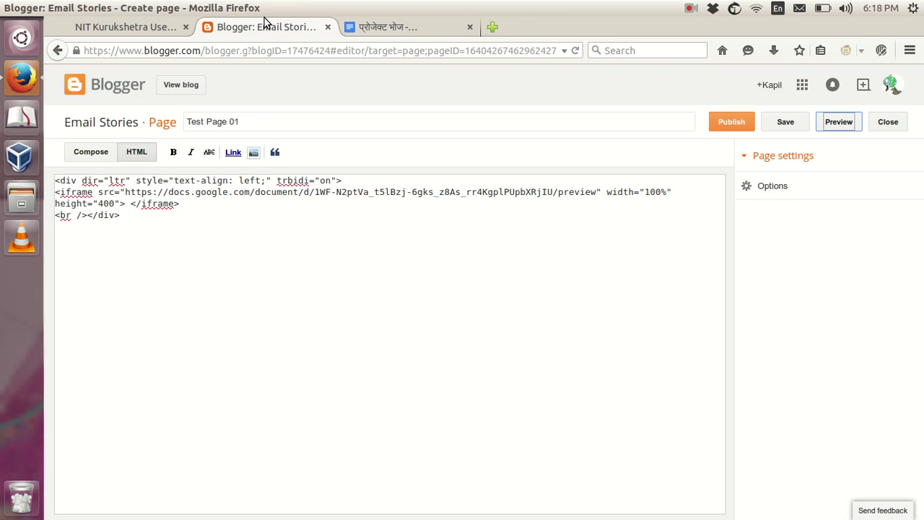
Publish Test Page 01 and view the published page down to the embedded document.
left_click(732, 122)
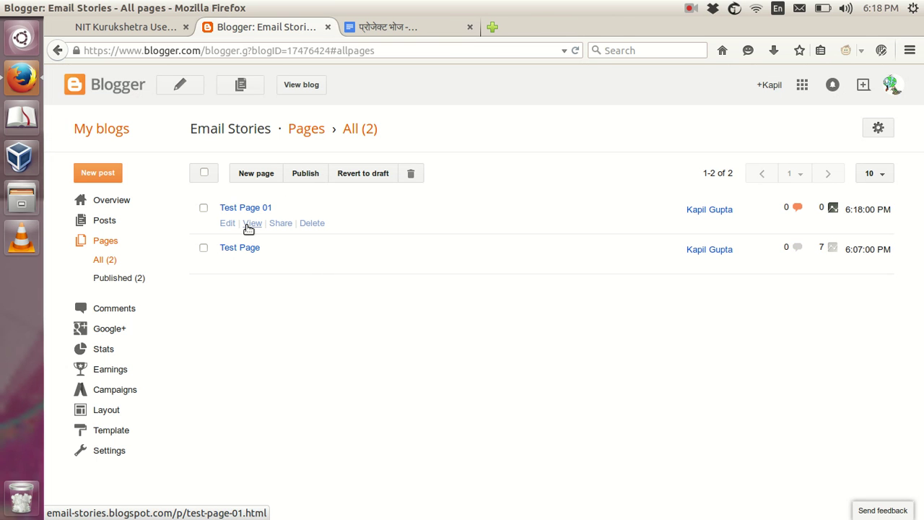
left_click(251, 223)
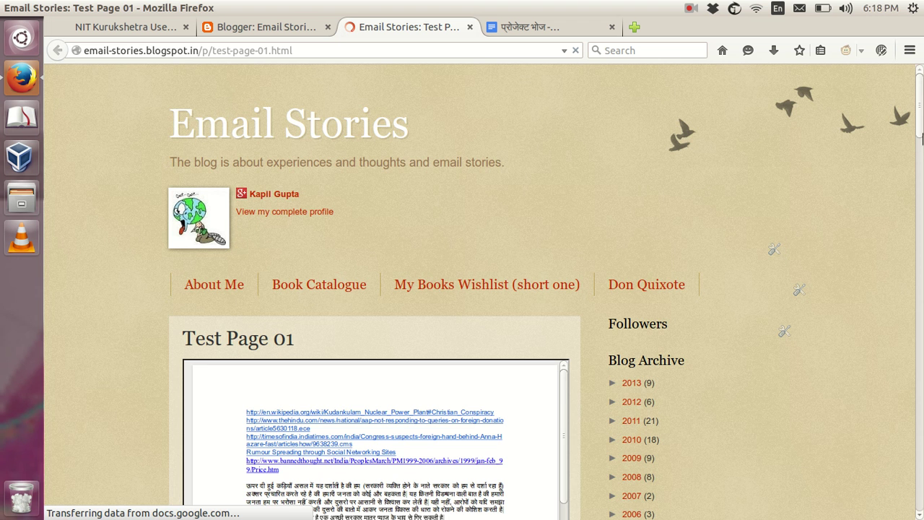
scroll(922, 168, "down", 3)
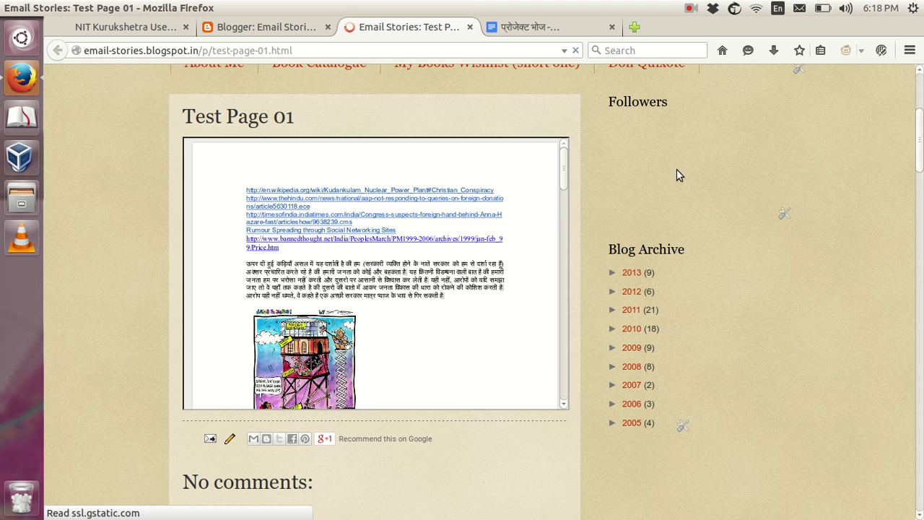
Examine the embedded document on the published page by browsing through its pages and selecting some of its text.
left_click_drag(566, 172, 390, 296)
left_click_drag(337, 385, 359, 421)
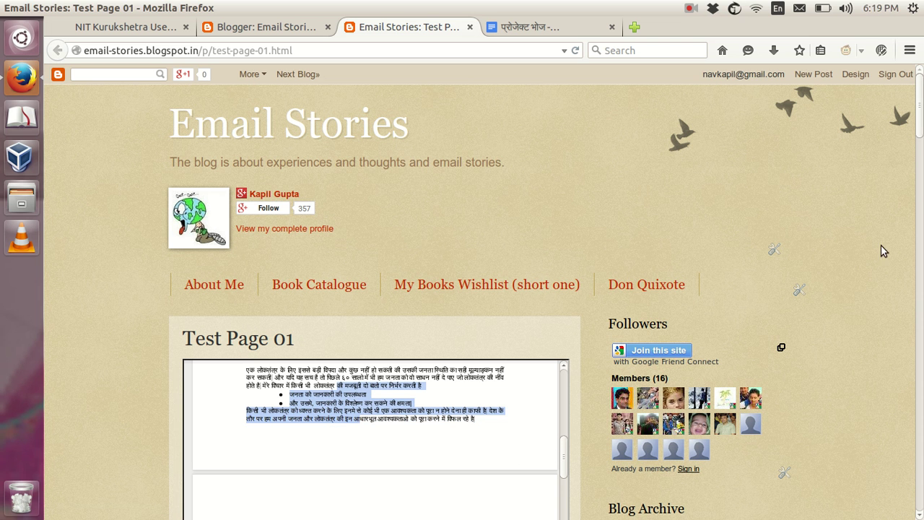
left_click_drag(920, 103, 921, 169)
scroll(780, 127, "up", 5)
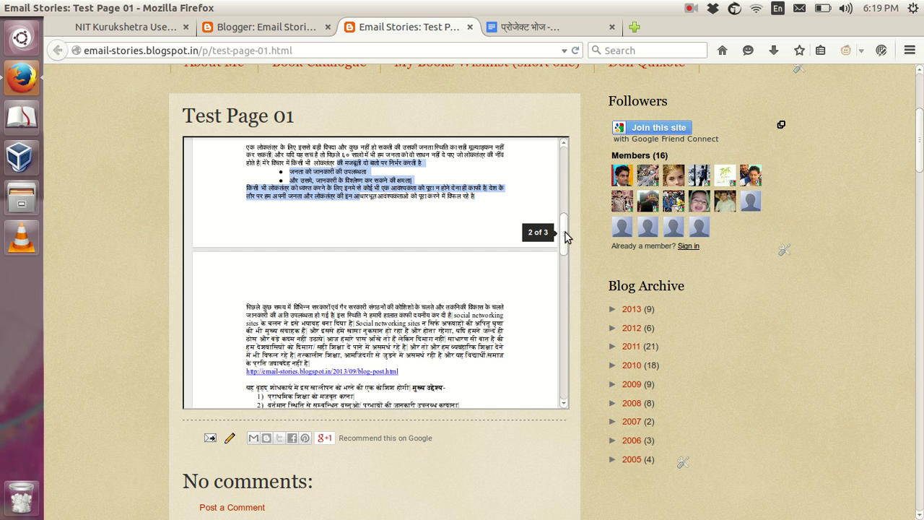
left_click_drag(565, 239, 565, 178)
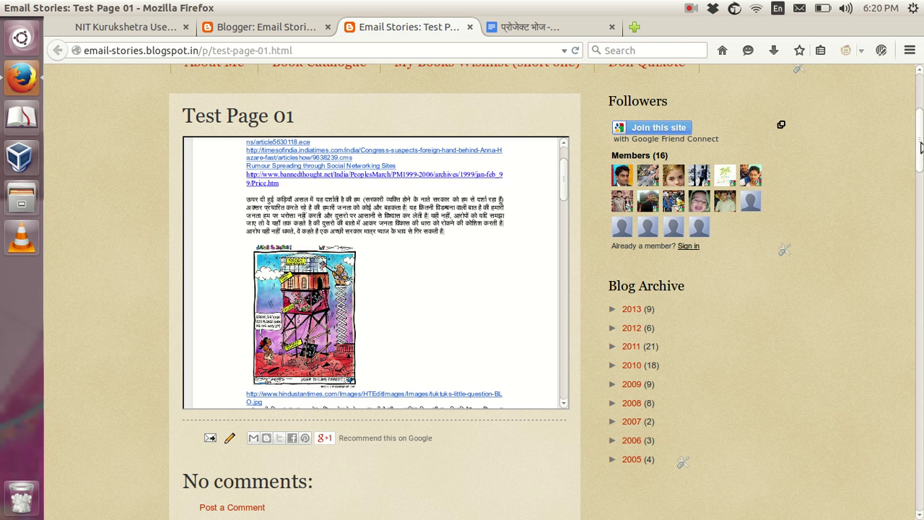
mouse_move(919, 146)
left_mouse_down()
mouse_move(920, 115)
mouse_move(921, 209)
mouse_move(920, 137)
left_mouse_up()
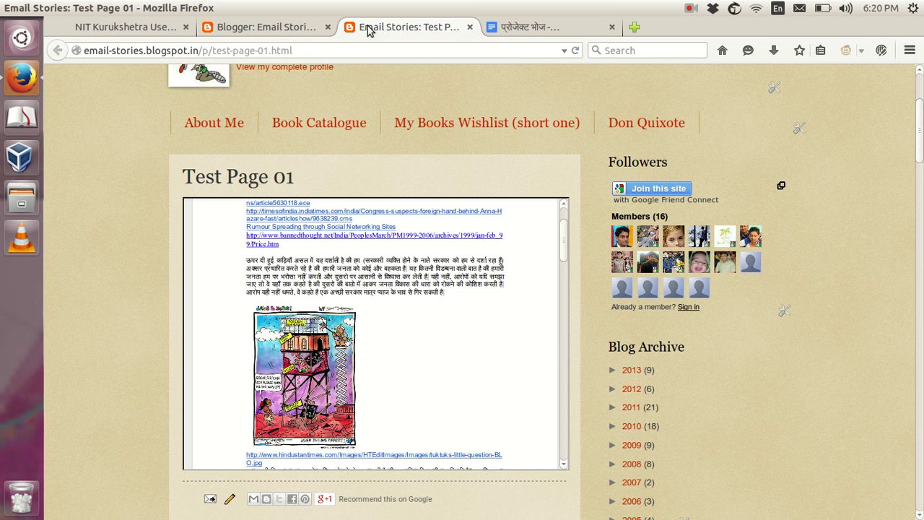
Go to docs.google.com in place of the open document and browse through the list of documents.
left_click(533, 28)
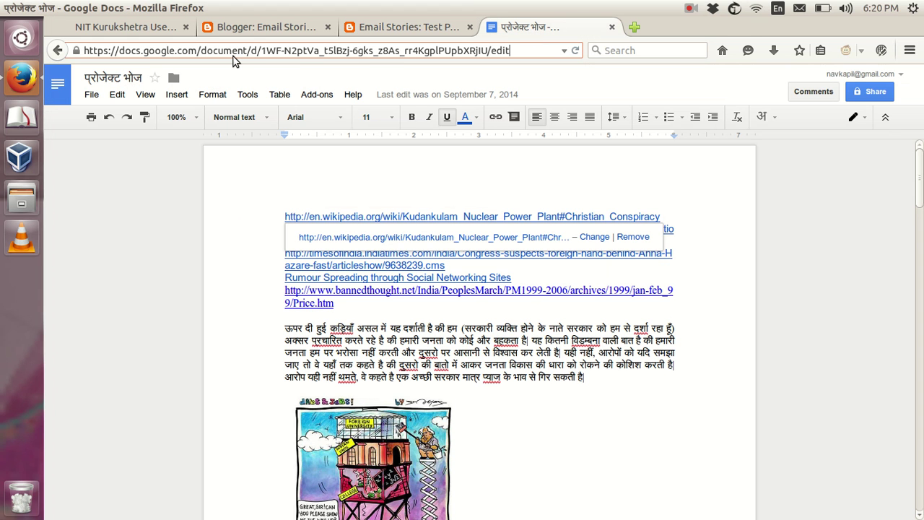
triple_click(147, 52)
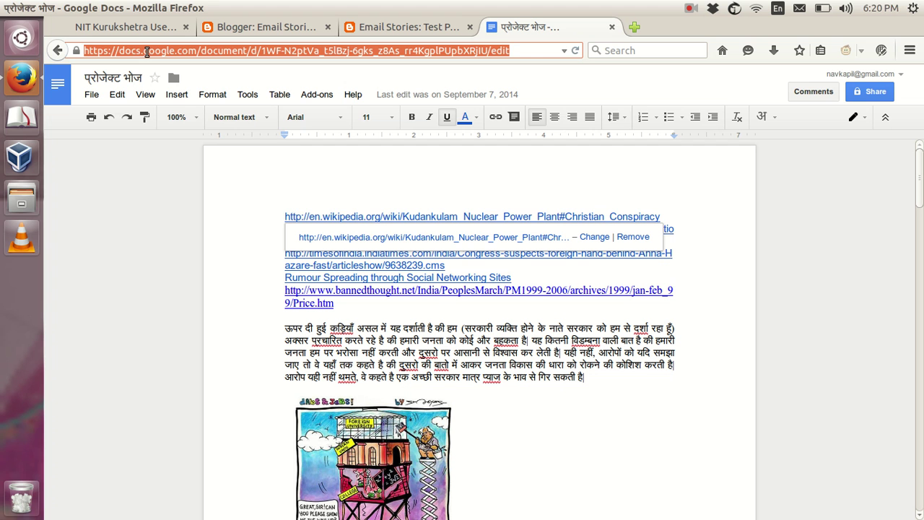
type("docs.google.com/")
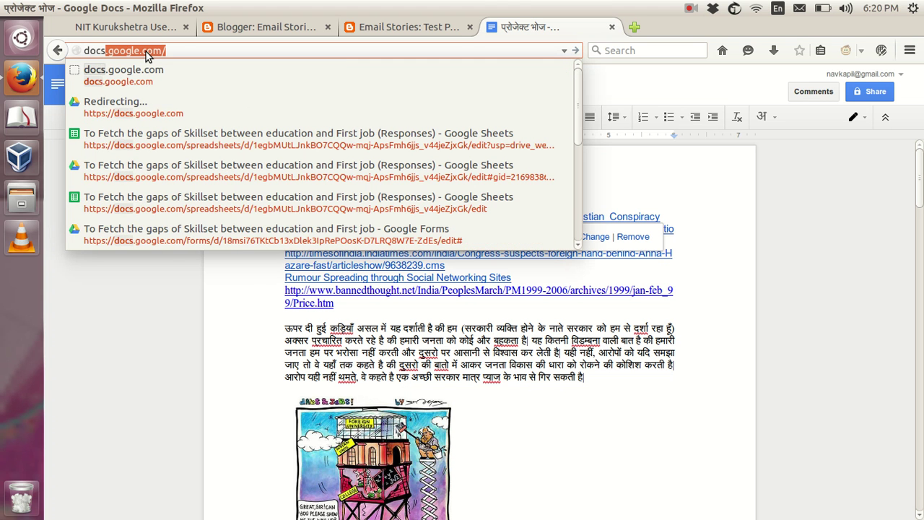
key("Return")
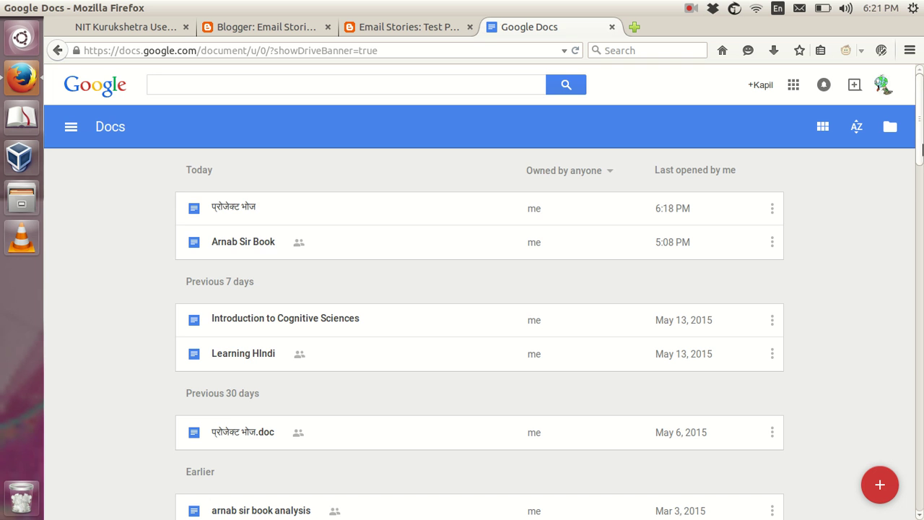
left_click_drag(923, 148, 922, 474)
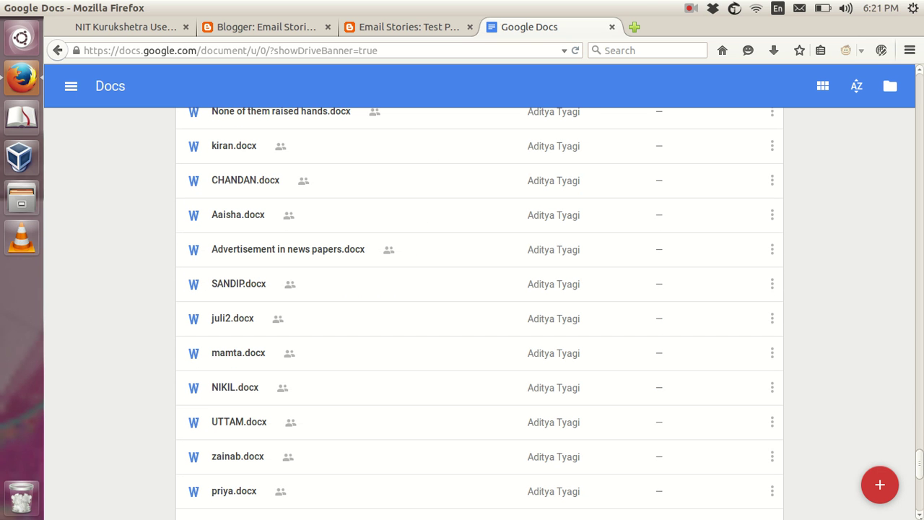
left_click_drag(920, 478, 918, 83)
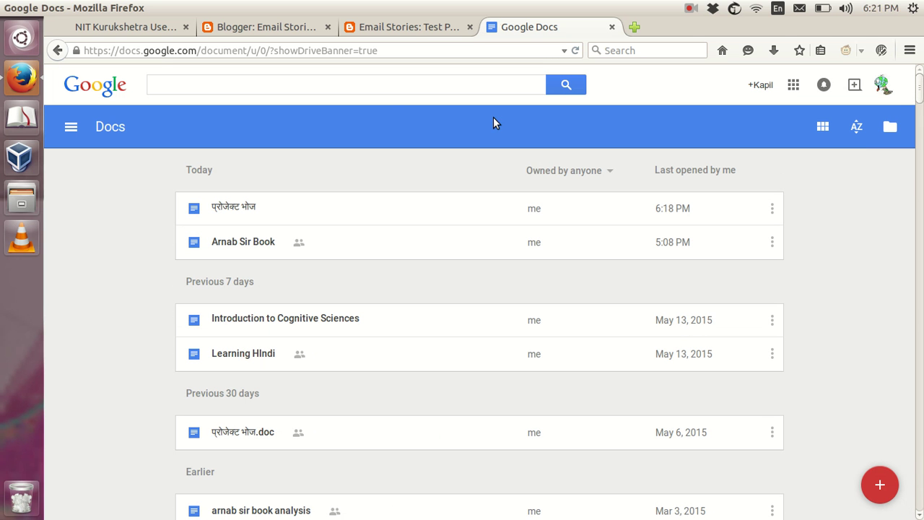
Search the documents for "spre" and open the Computer Awareness Program (CAP 2) spreadsheet.
left_click(343, 85)
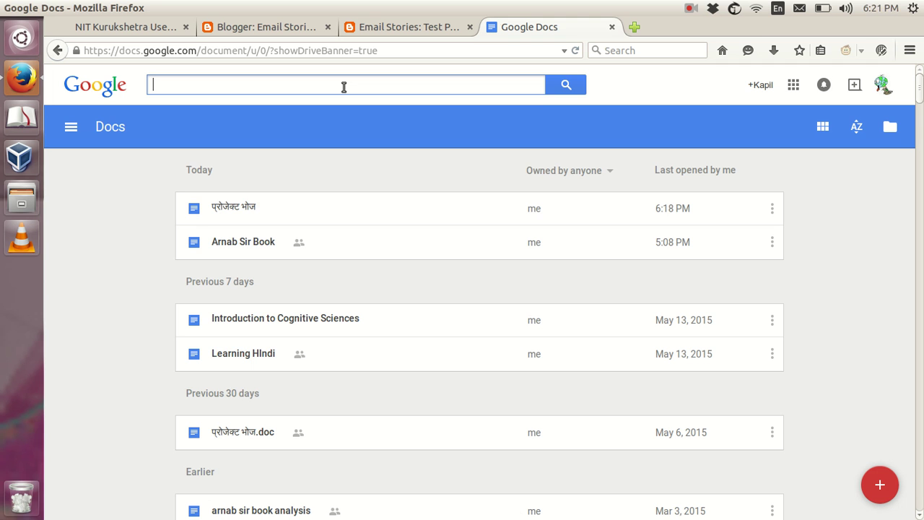
type("spre")
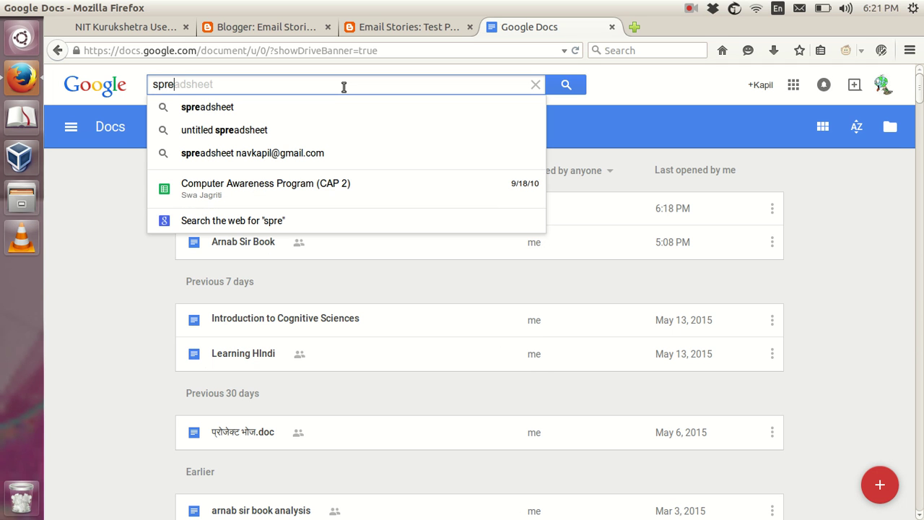
left_click(273, 187)
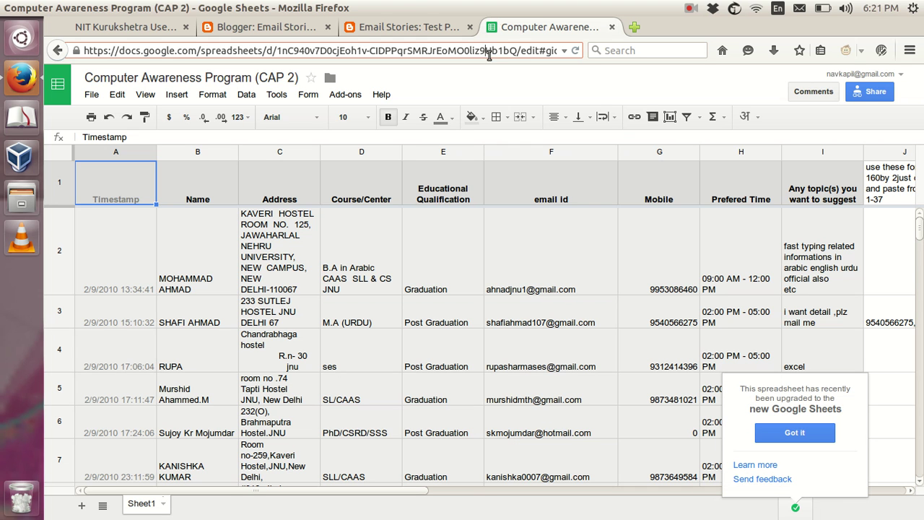
Copy the spreadsheet's web address up to the document ID, leaving out the /edit#gid=0 ending.
left_click(474, 51)
left_click_drag(520, 52, 576, 52)
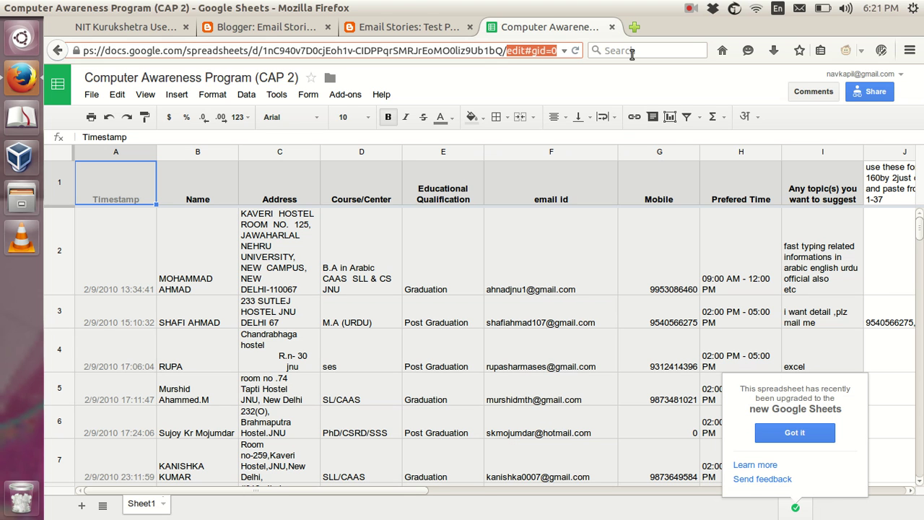
left_click(496, 52)
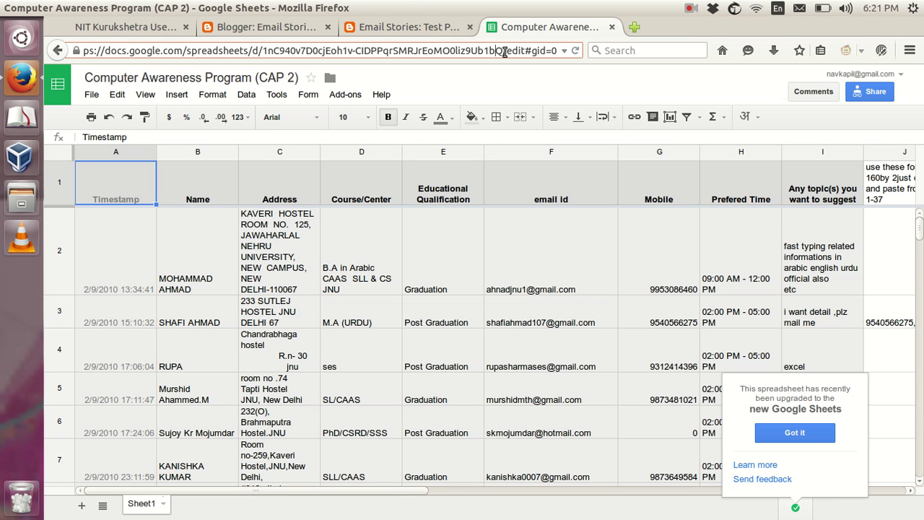
left_click_drag(504, 52, 6, 39)
key("ctrl+c")
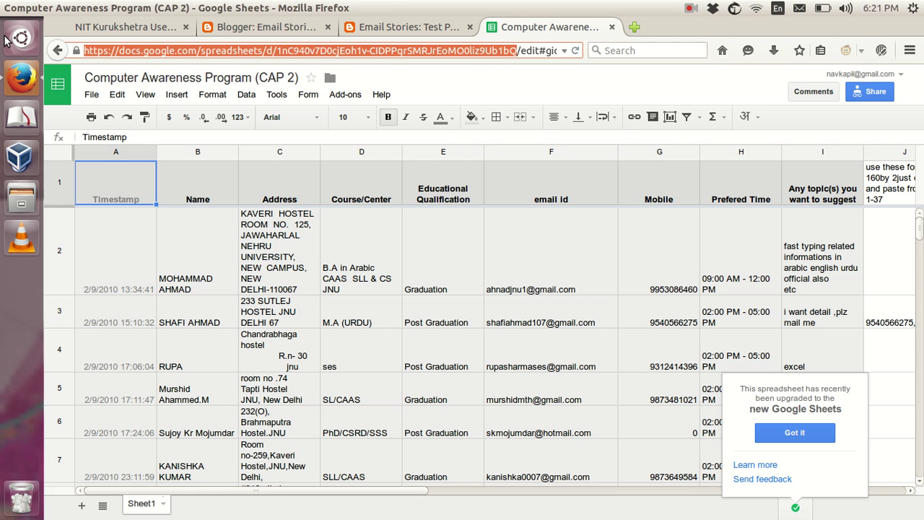
Replace the document address before /preview in Test Page 01's iframe source with the copied spreadsheet address and update the page.
left_click(270, 29)
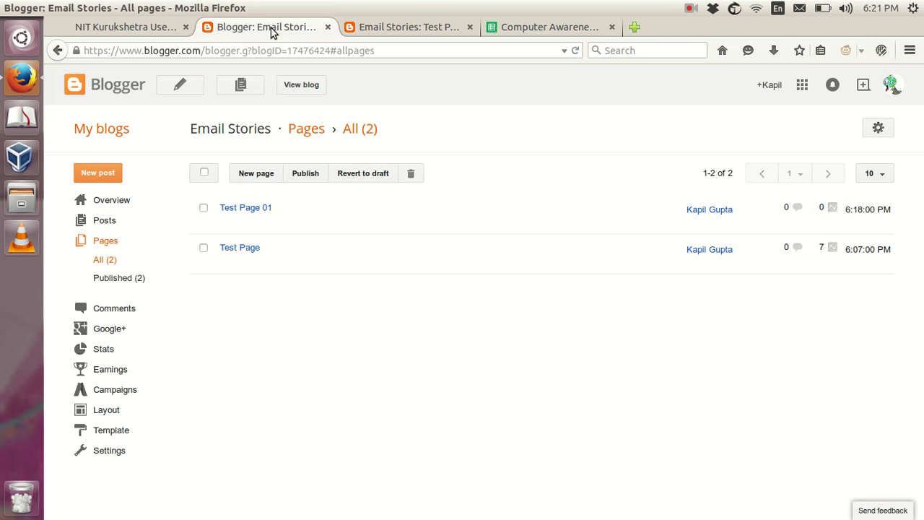
mouse_move(230, 219)
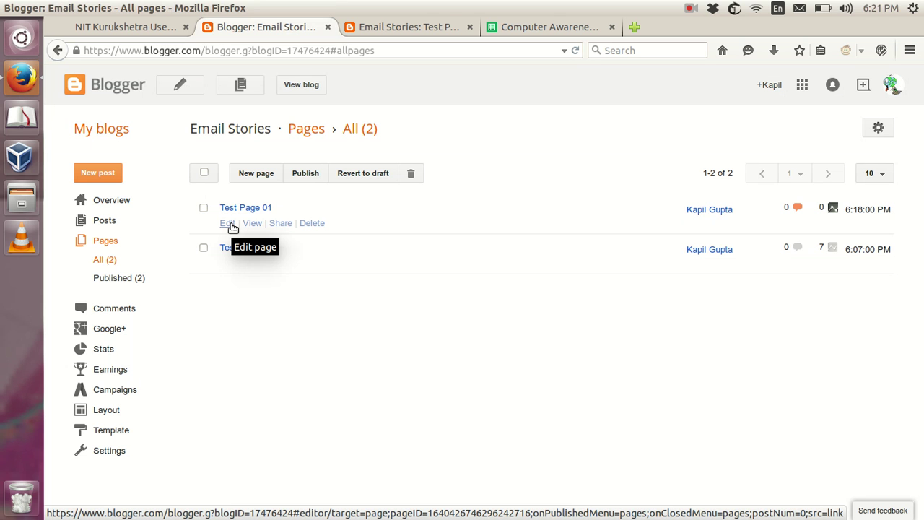
left_click(228, 223)
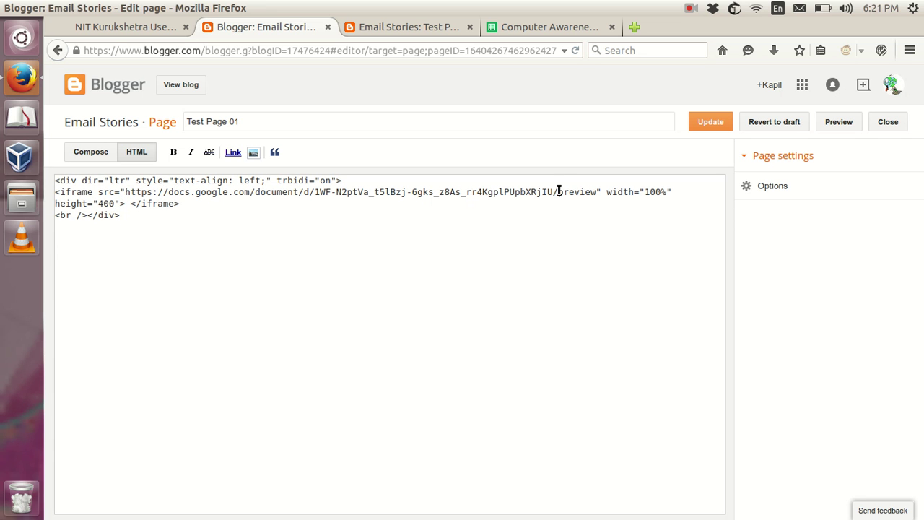
left_click_drag(553, 192, 125, 192)
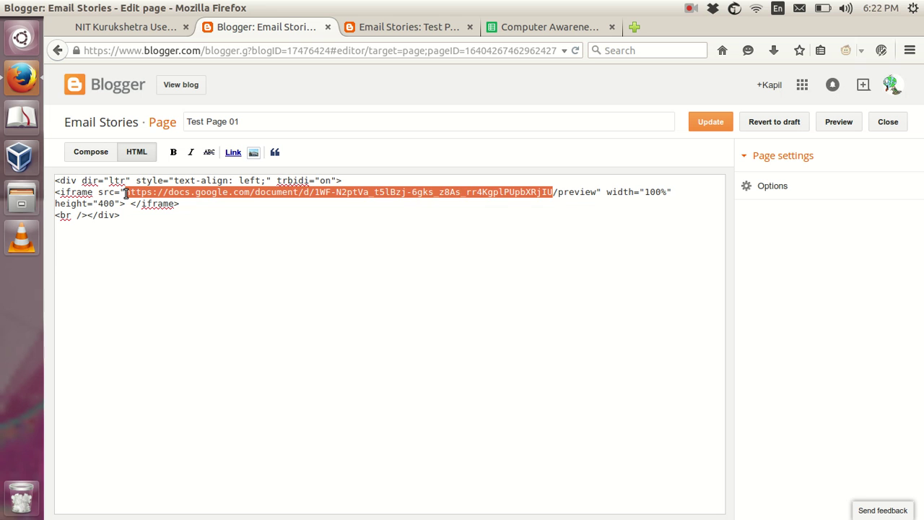
key("ctrl+v")
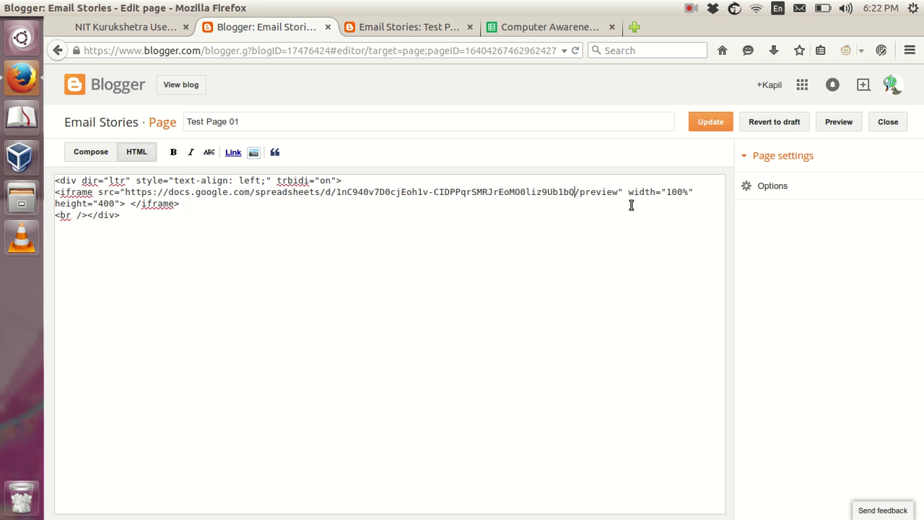
left_click(719, 127)
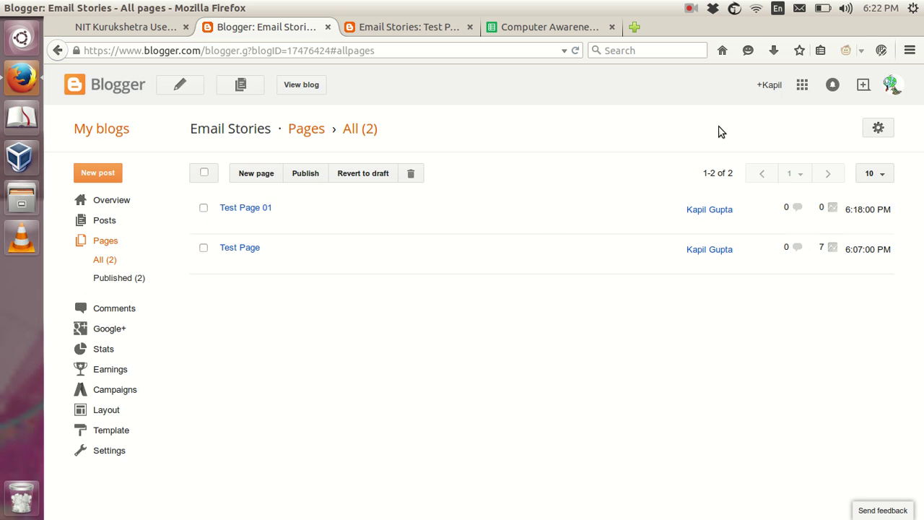
View the published Test Page 01 and examine the embedded spreadsheet's columns from one end to the other.
mouse_move(400, 204)
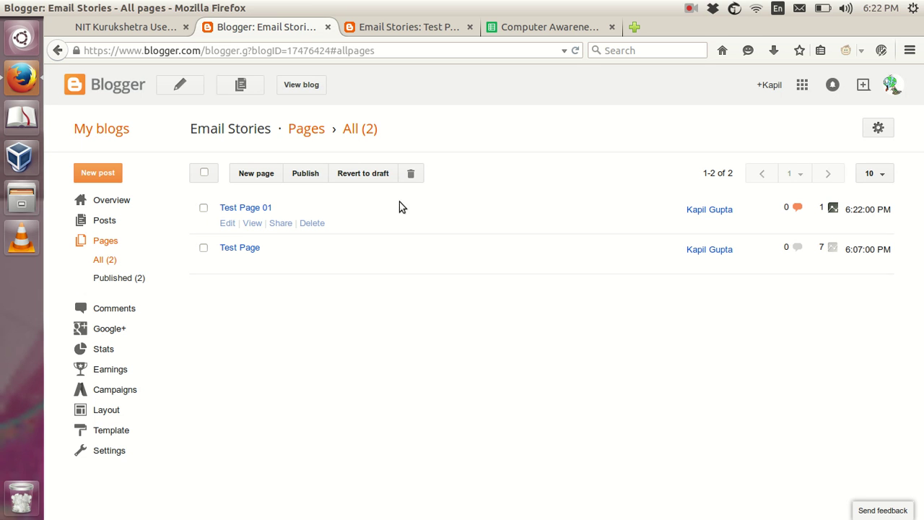
left_click(252, 224)
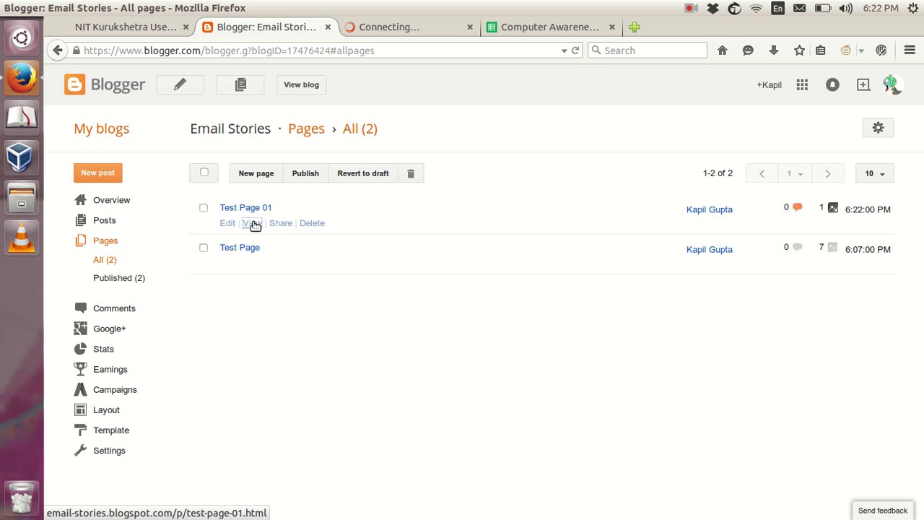
left_click(413, 28)
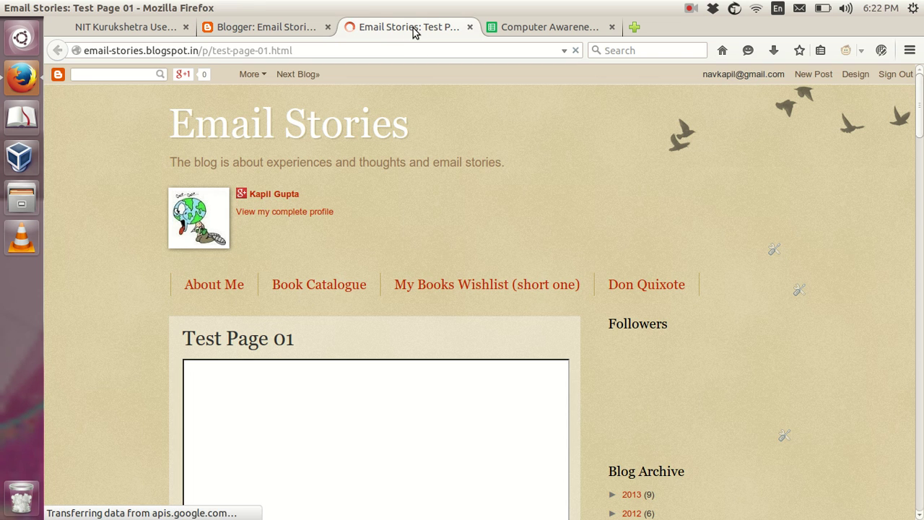
left_click_drag(921, 140, 921, 164)
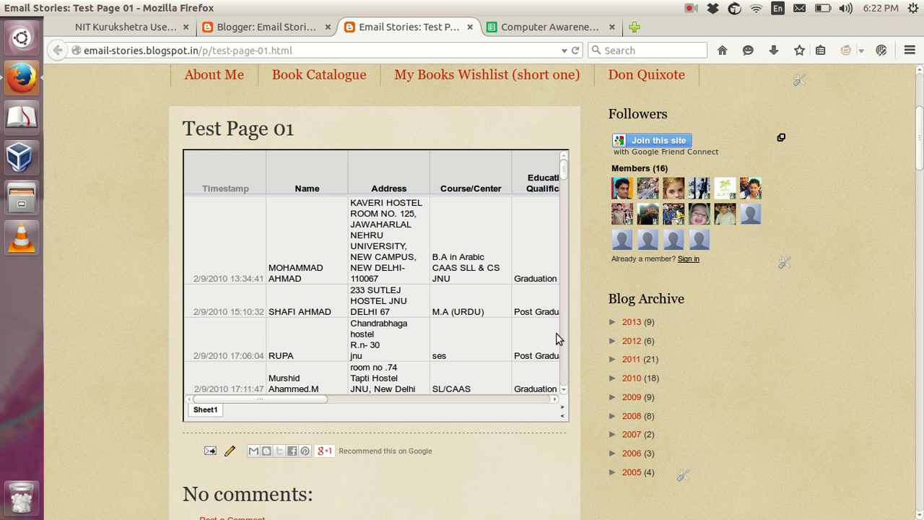
left_click_drag(313, 402, 596, 390)
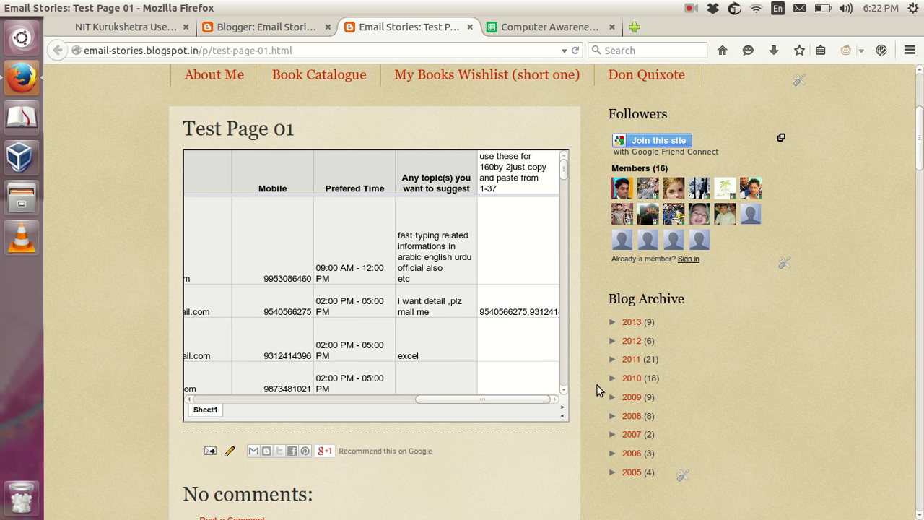
mouse_move(567, 177)
left_mouse_down()
mouse_move(565, 223)
mouse_move(568, 170)
left_mouse_up()
left_click_drag(508, 398, 277, 397)
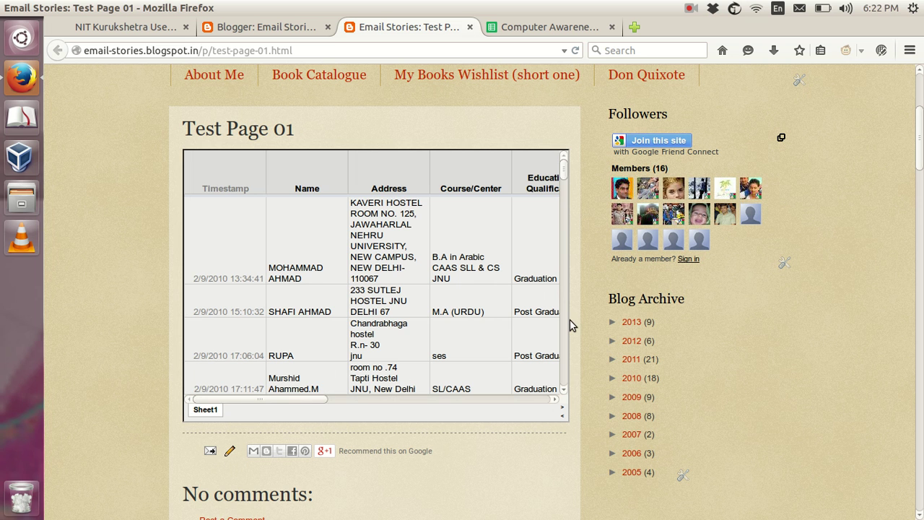
Replace the iframe's percentage width with a fixed width in Test Page 01's HTML and update the page.
left_click(281, 29)
mouse_move(250, 208)
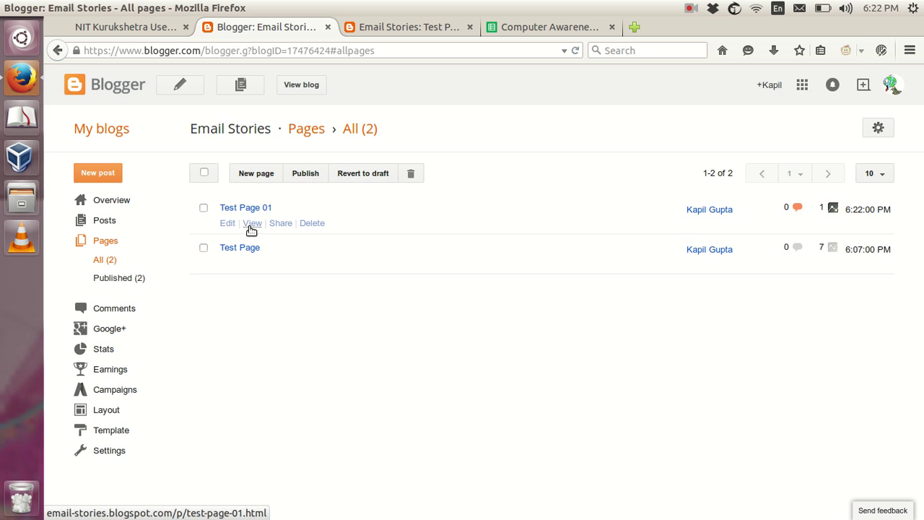
left_click(228, 223)
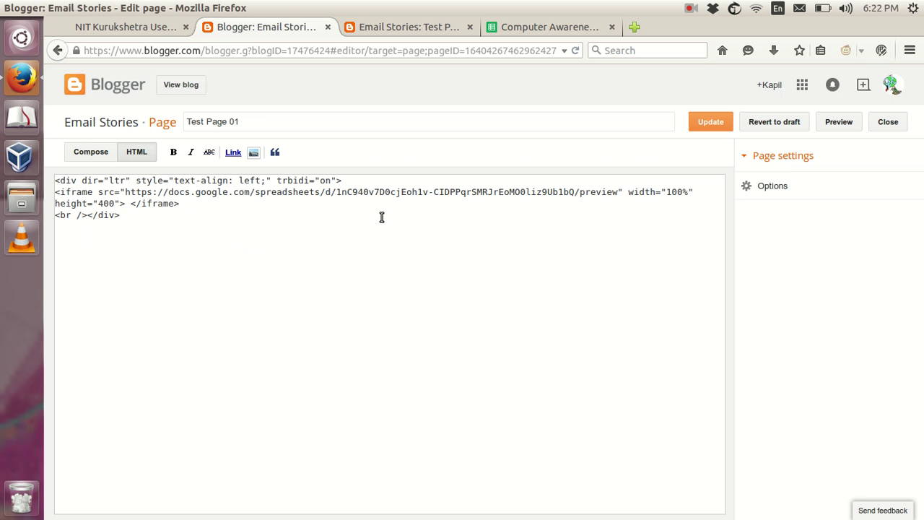
left_click(687, 192)
key("BackSpace")
key("BackSpace")
left_click(703, 121)
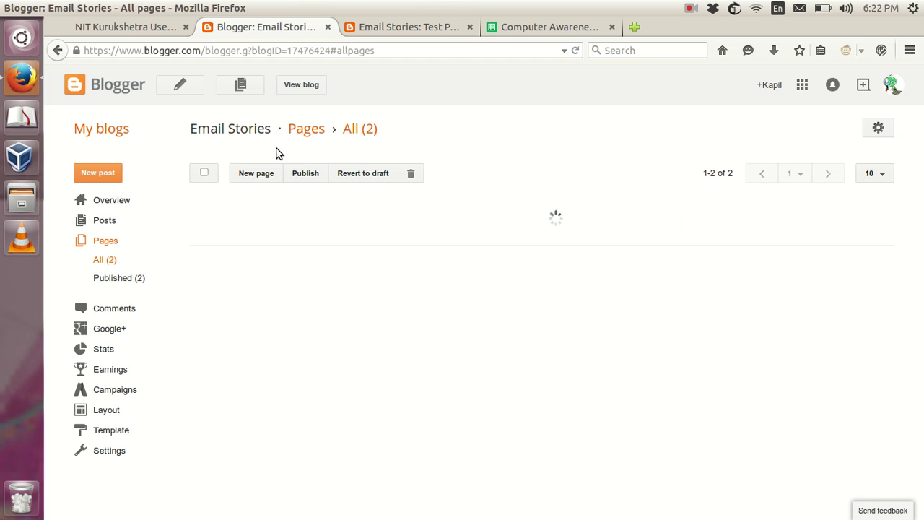
Reload the published Test Page 01 and check the resized spreadsheet embed by selecting some of its cell text.
left_click(362, 27)
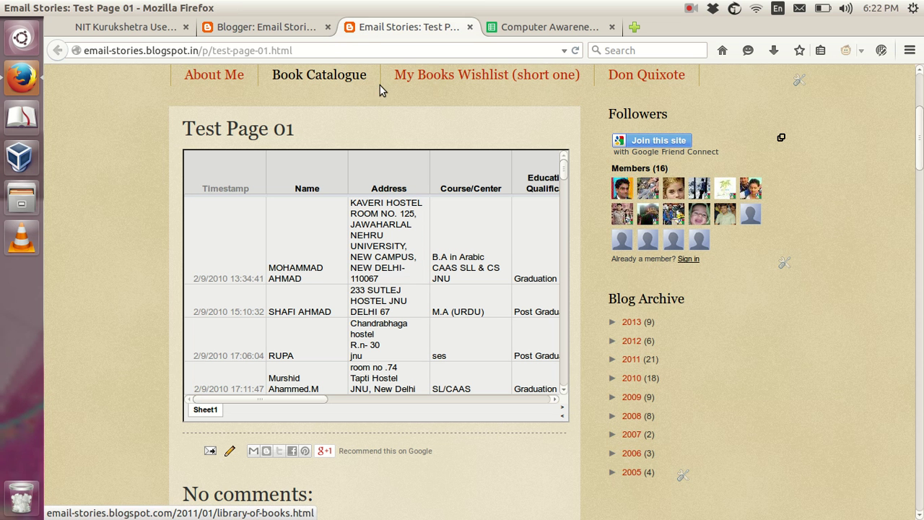
left_click(576, 52)
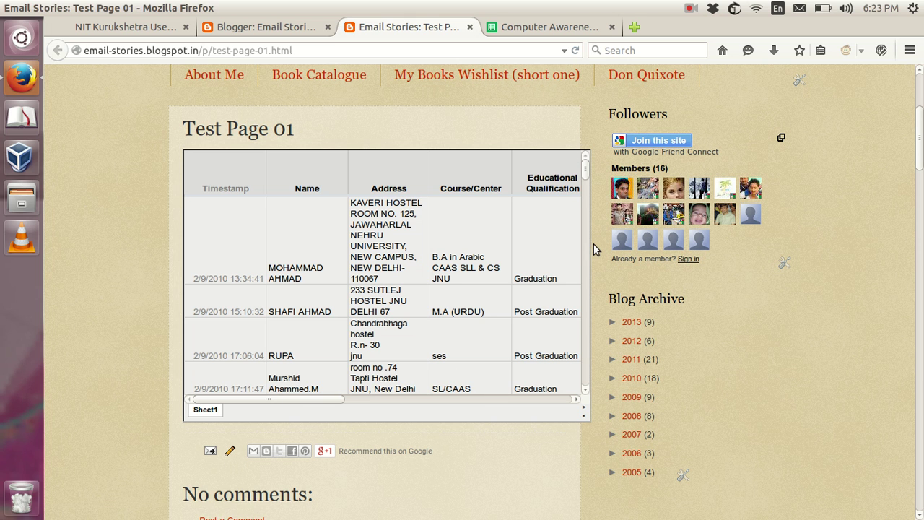
mouse_move(336, 402)
left_mouse_down()
mouse_move(474, 410)
mouse_move(300, 405)
mouse_move(474, 408)
mouse_move(340, 389)
left_mouse_up()
left_click_drag(252, 274, 473, 351)
left_click_drag(584, 176, 588, 153)
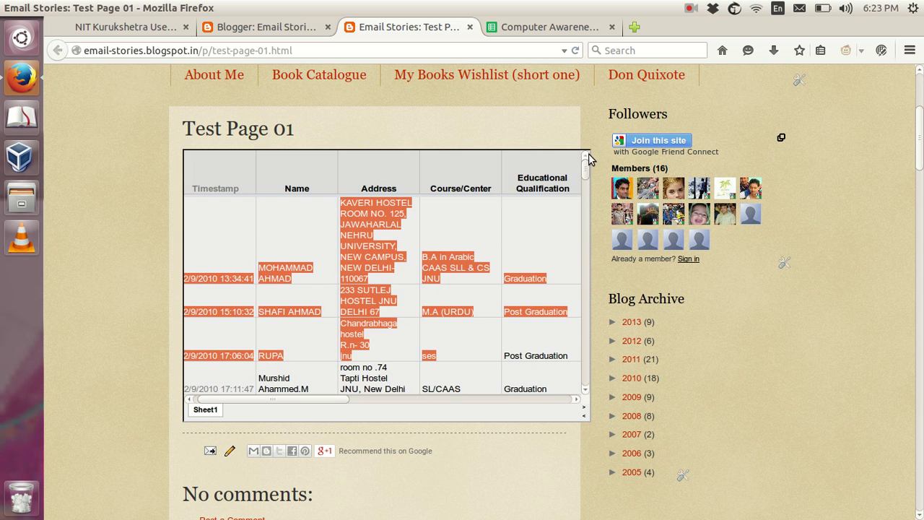
Close the Computer Awareness Program spreadsheet and open picasaweb.google.com in a new browser tab.
left_click(514, 27)
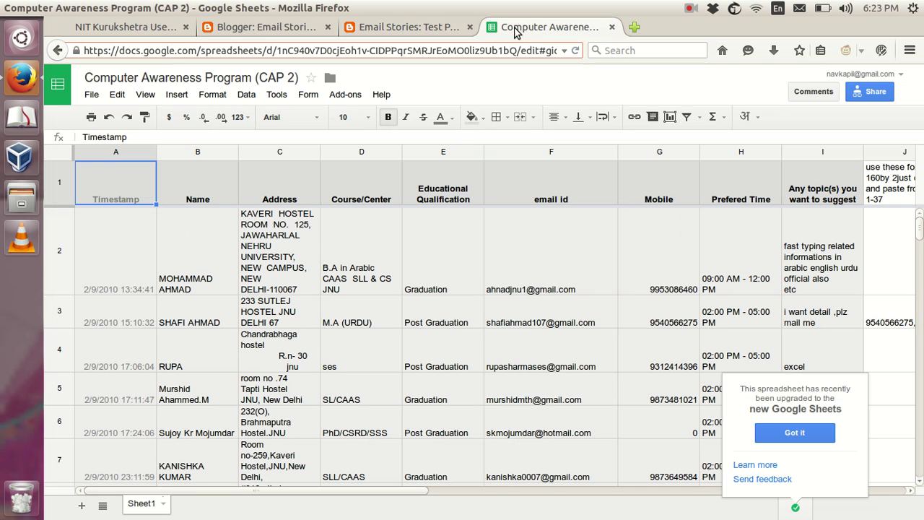
left_click(612, 28)
left_click(496, 27)
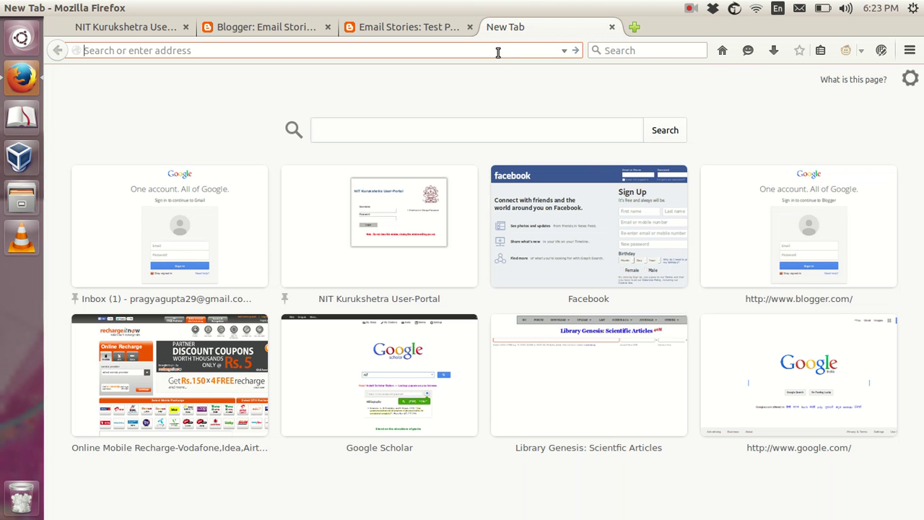
type("picas")
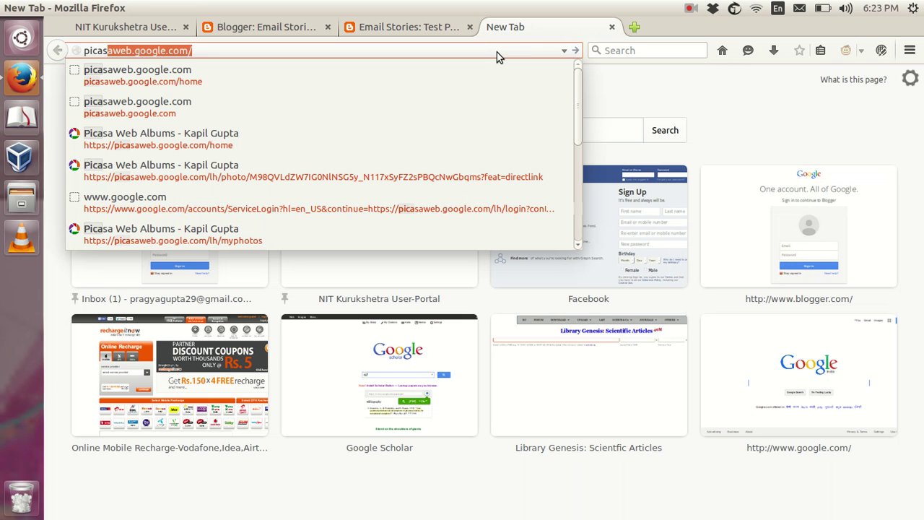
type("aweb")
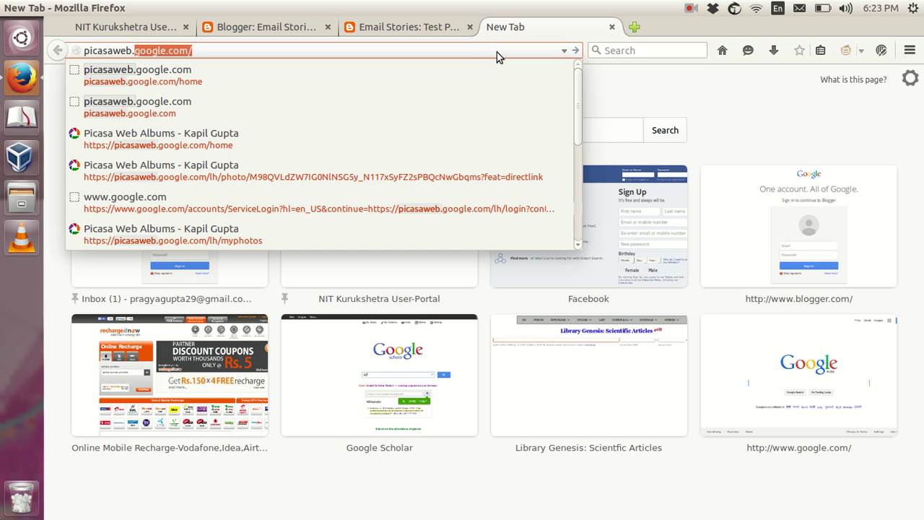
type(".goog")
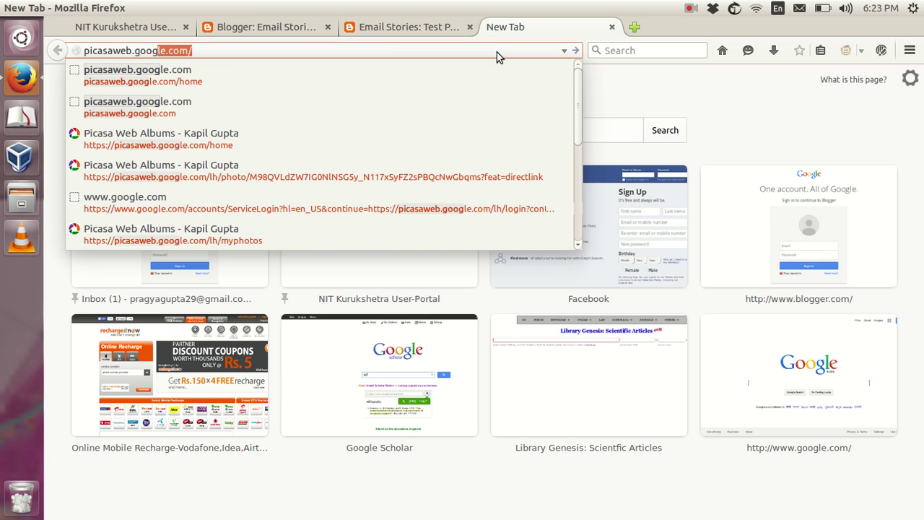
type("le.com")
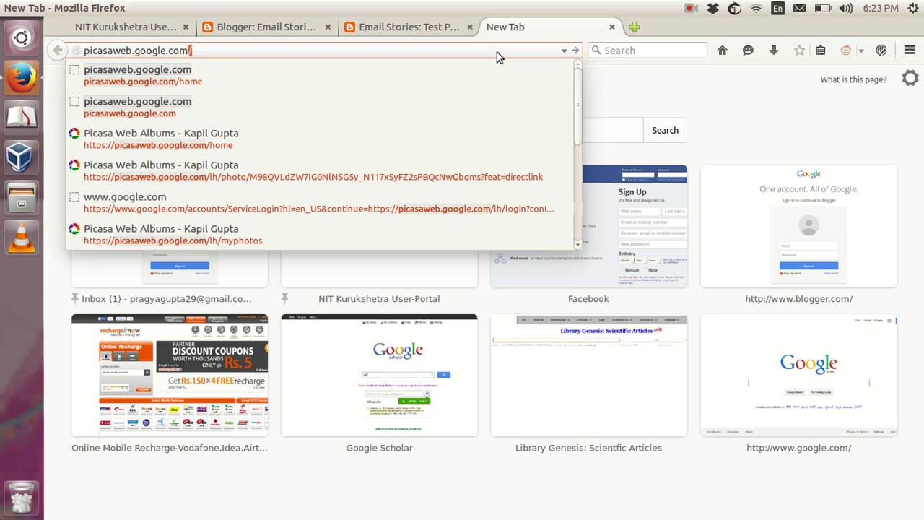
key("Return")
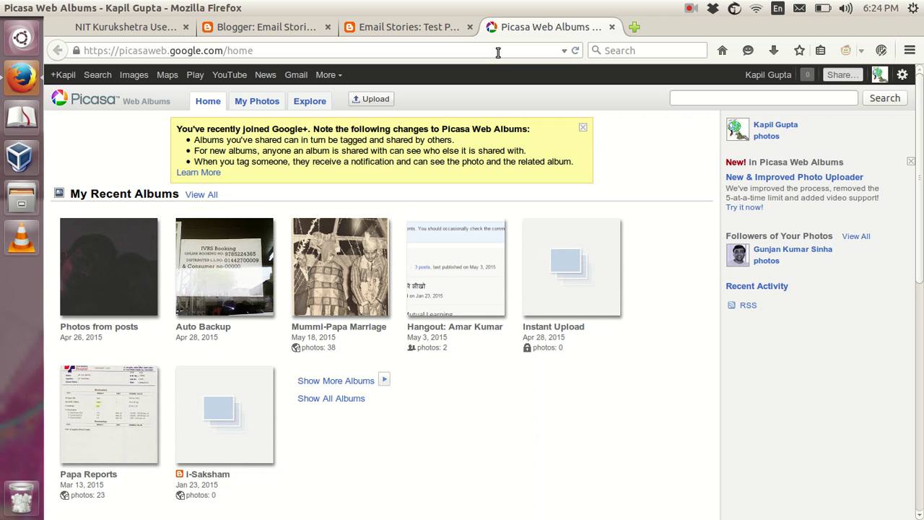
Search the installed applications for Chromium and launch the Chromium Web Browser.
left_click(20, 38)
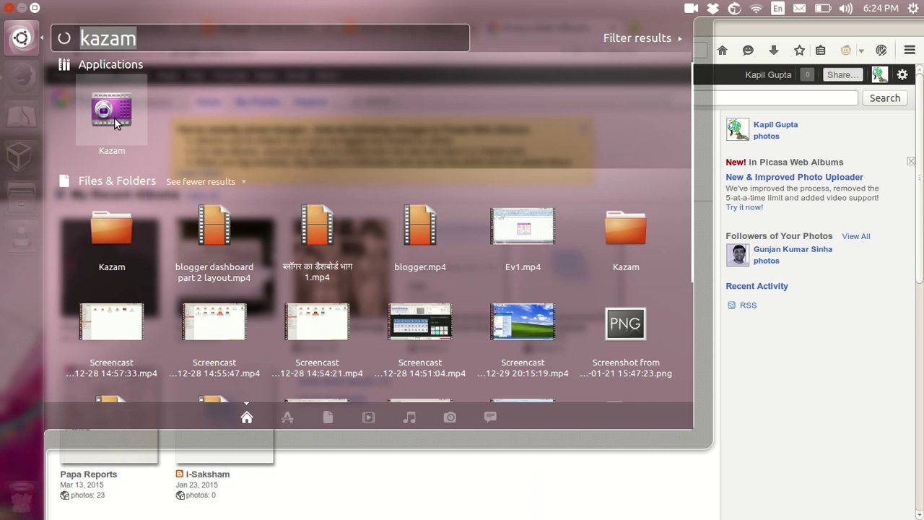
type("chr")
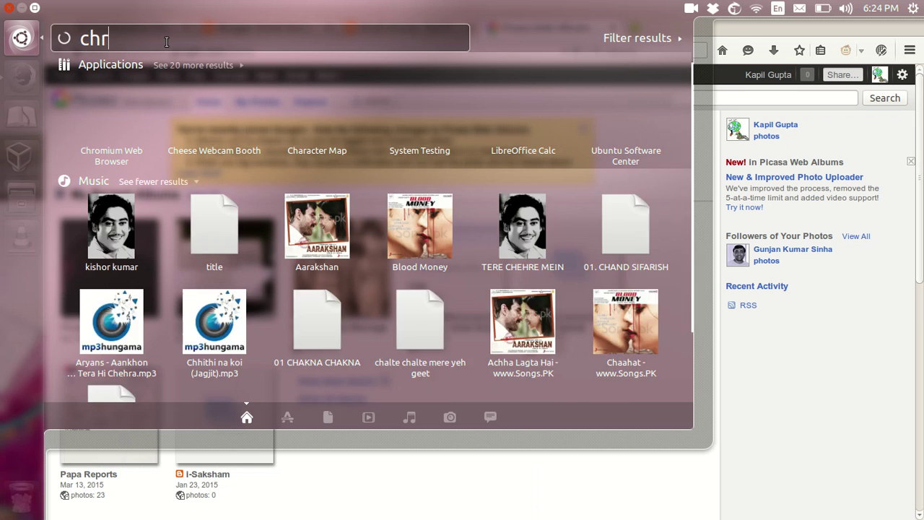
type("omiu")
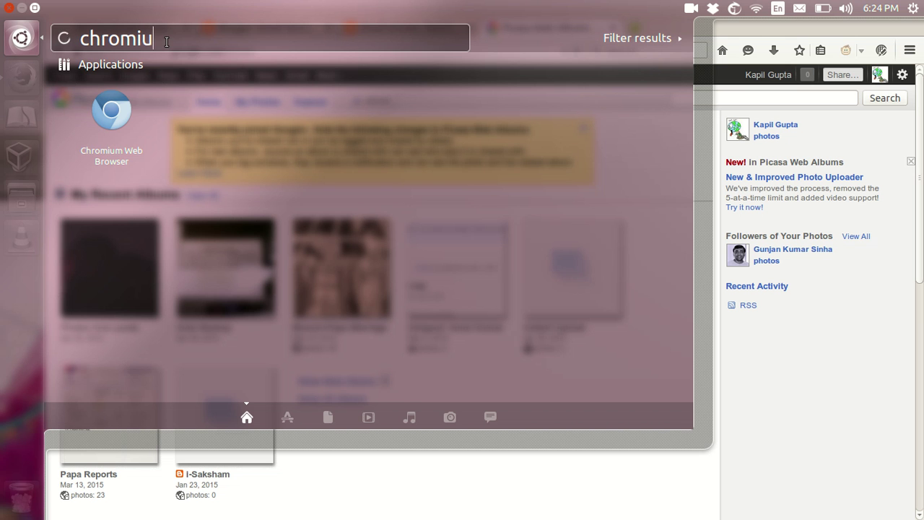
left_click(112, 110)
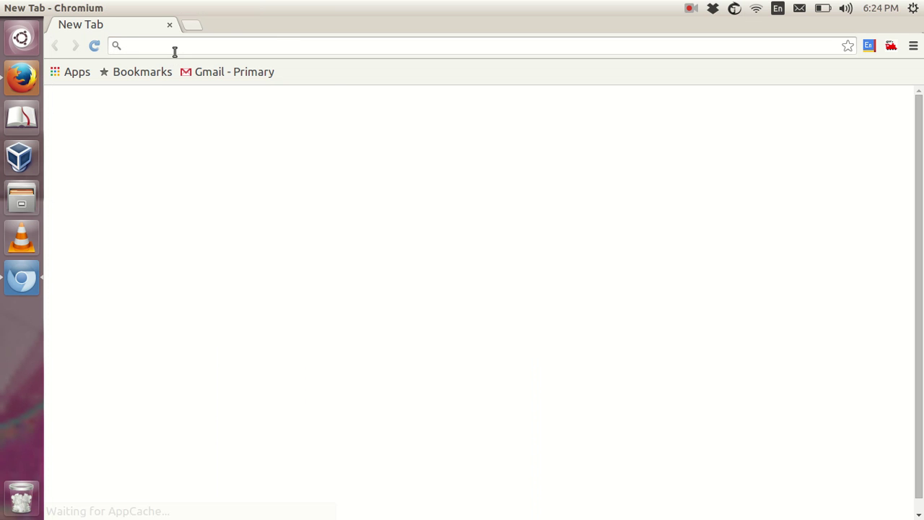
Visit picasaweb.google.com in Chromium, go back from Google+ Photos to the Picasa Web Albums view, and close the browser.
type("pica")
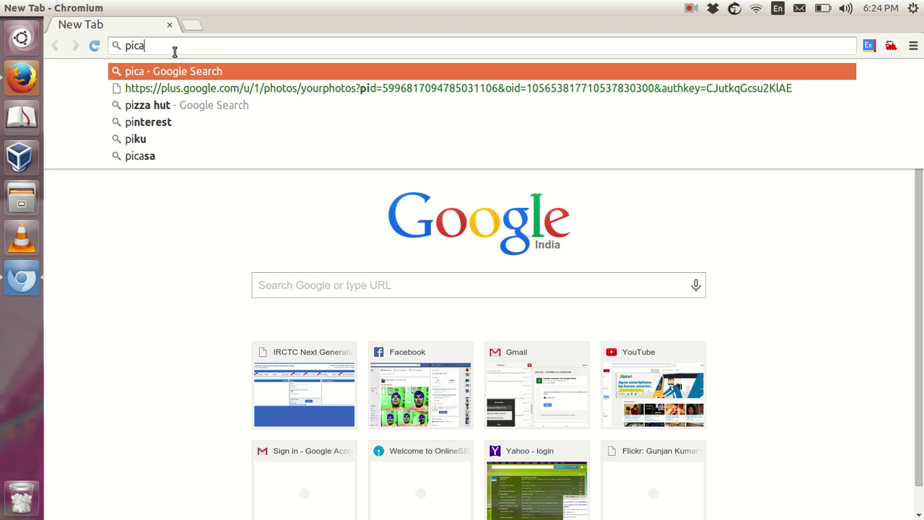
type("sawe")
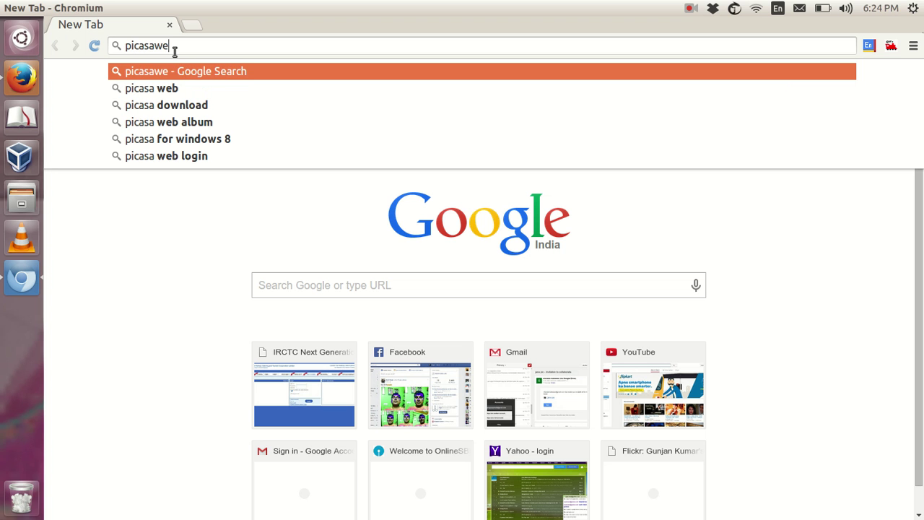
type("b.ggo")
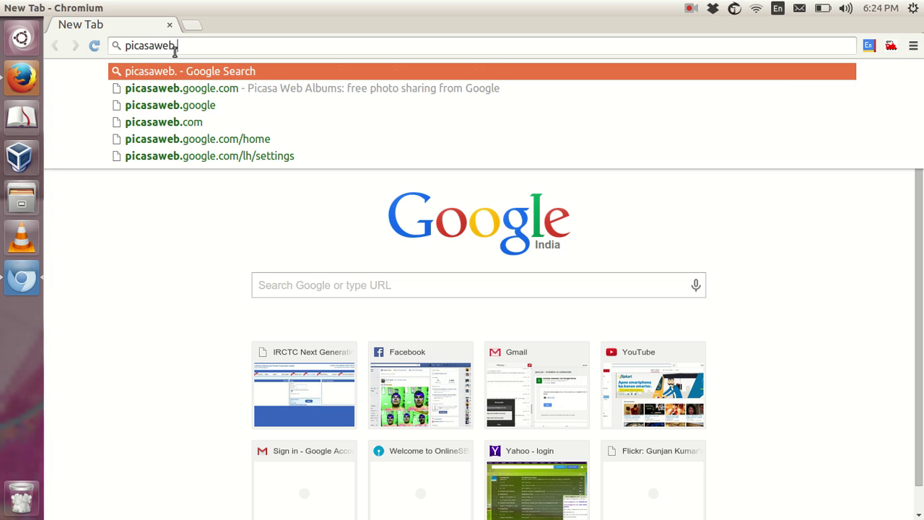
key("BackSpace")
key("BackSpace")
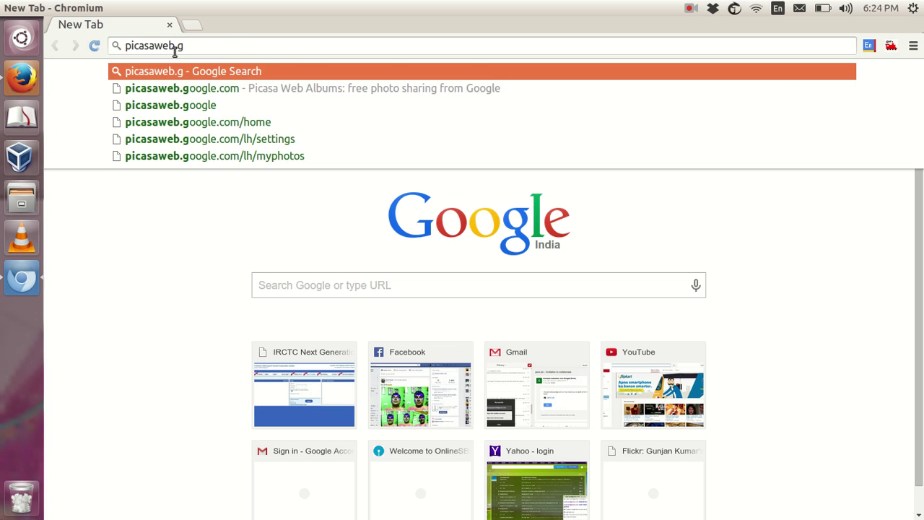
type("oogle.com")
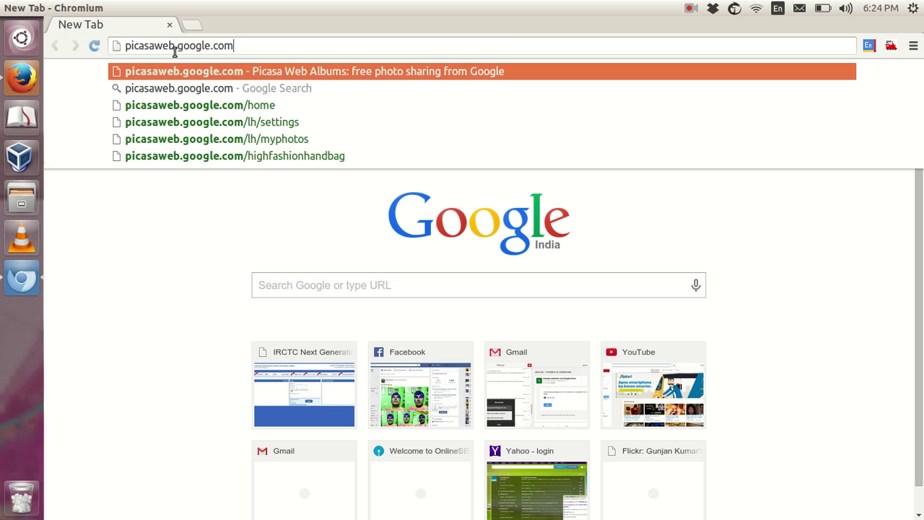
key("Return")
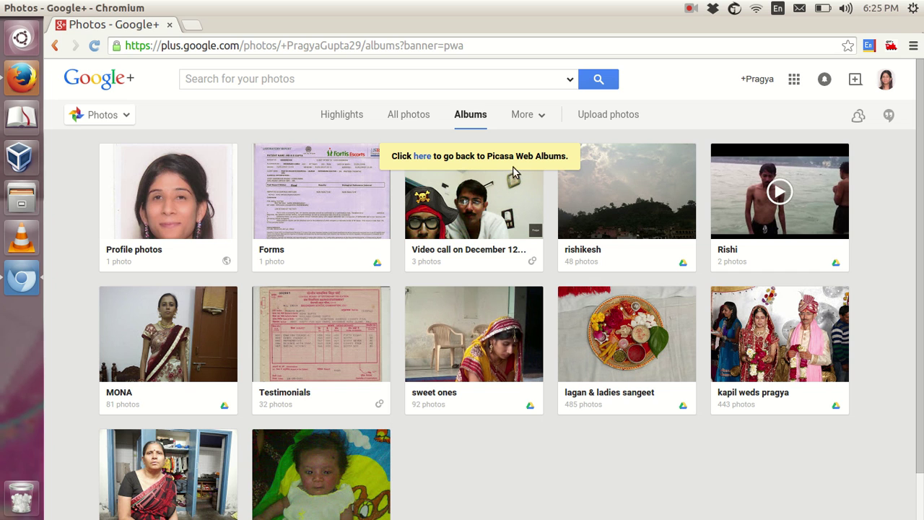
left_click(422, 157)
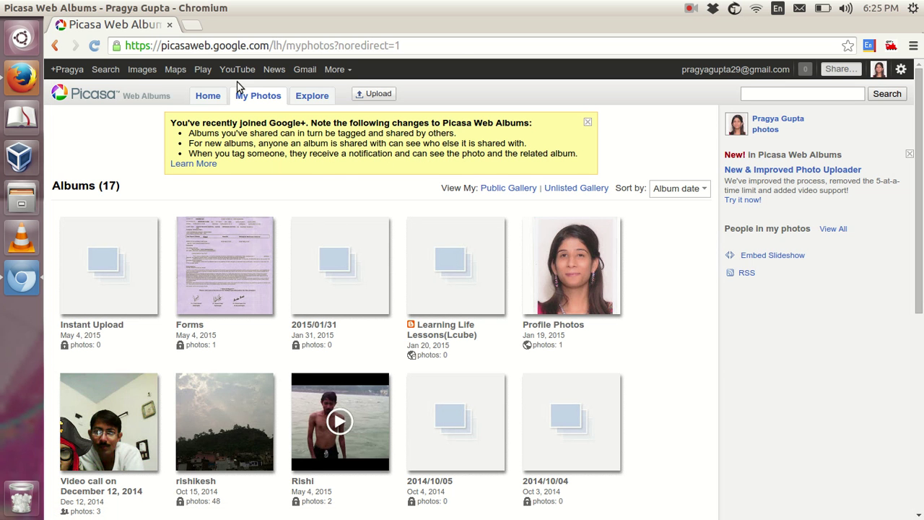
left_click(170, 25)
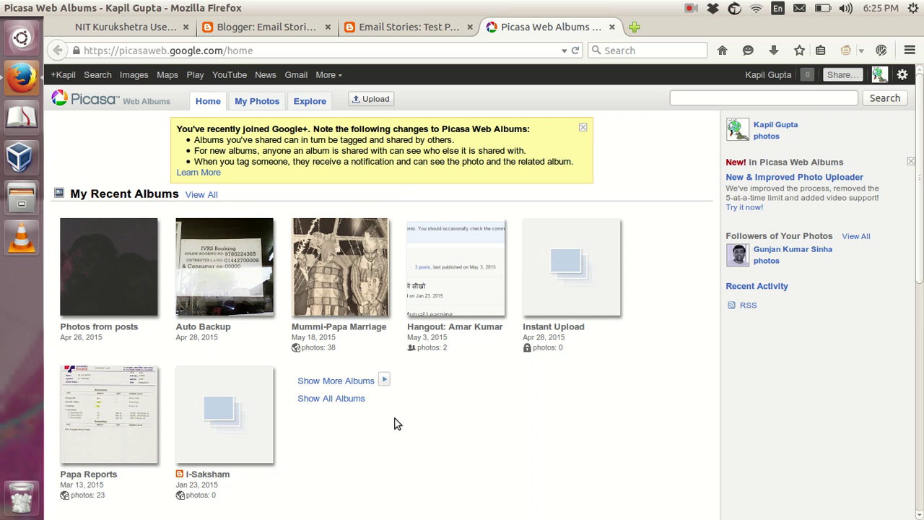
In Firefox, open the I-Saksham Logo album from the account's own photos and expand its album link options.
left_click(257, 103)
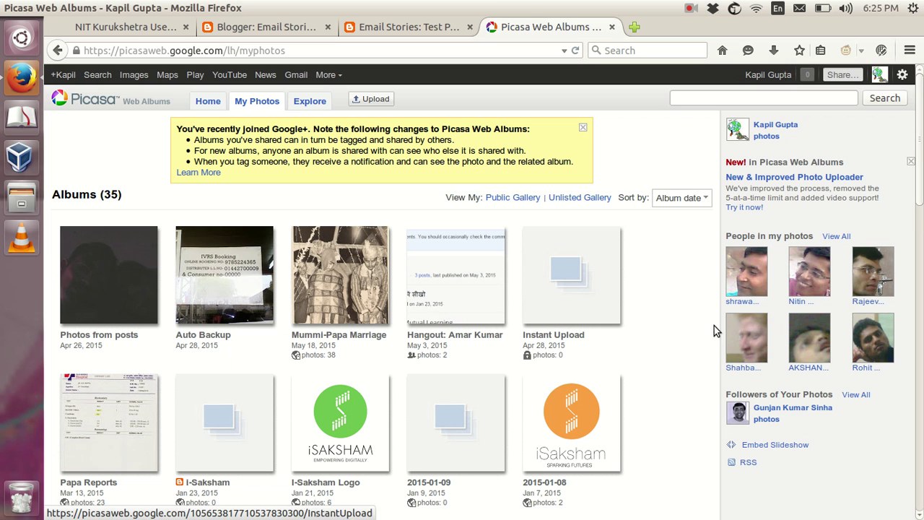
left_click(335, 438)
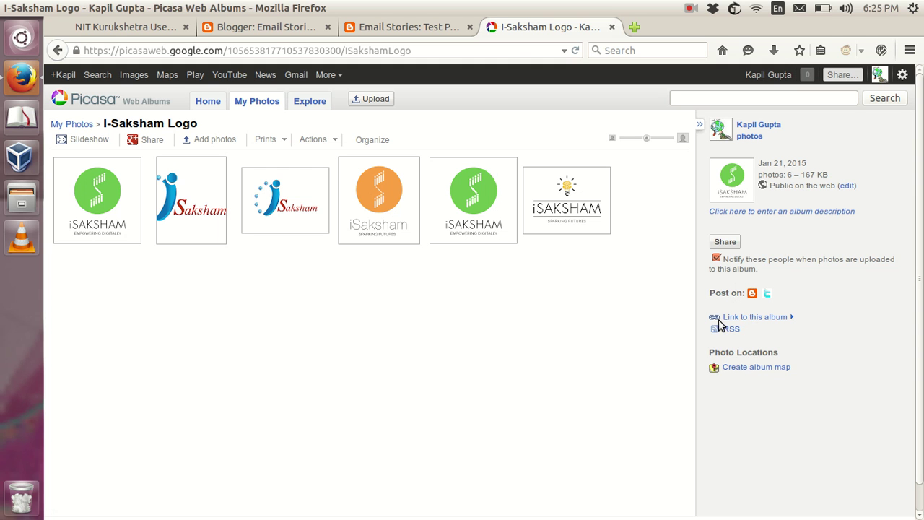
left_click(756, 319)
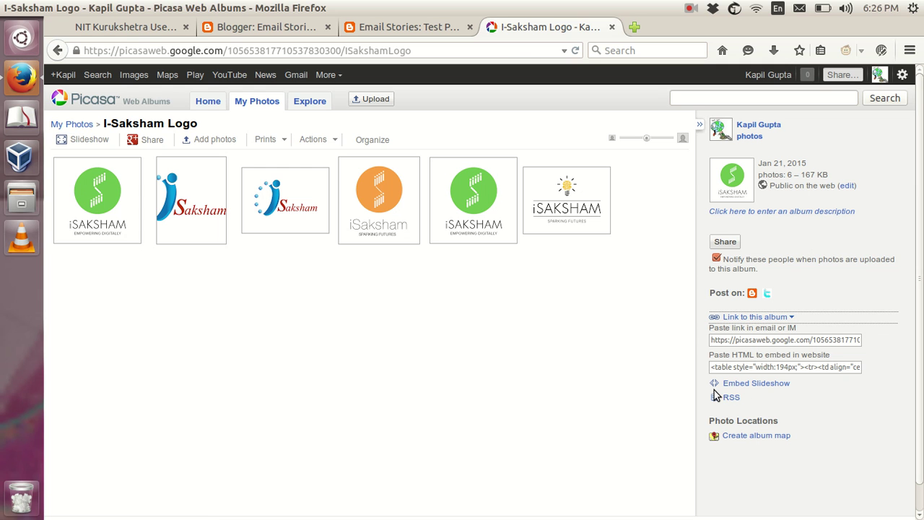
Configure an embeddable slideshow of the album at Large 400px with captions and HTML links enabled.
left_click(754, 384)
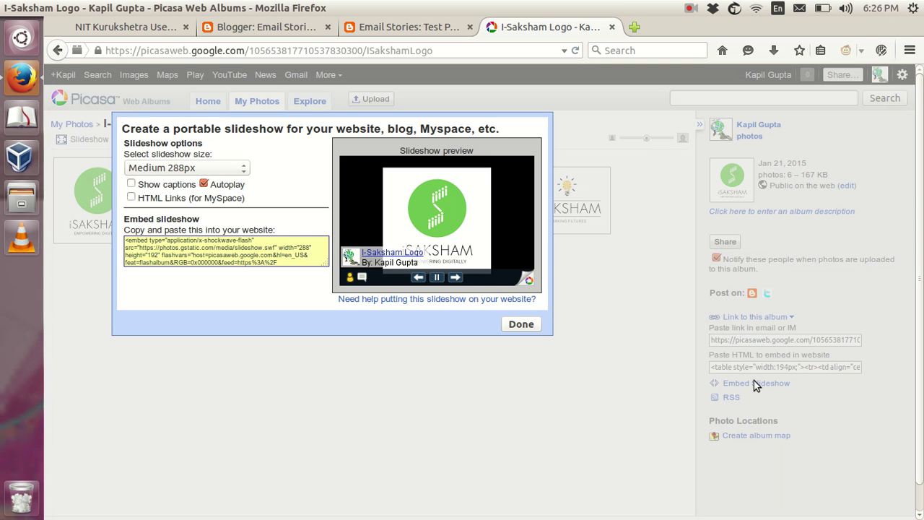
left_click(221, 170)
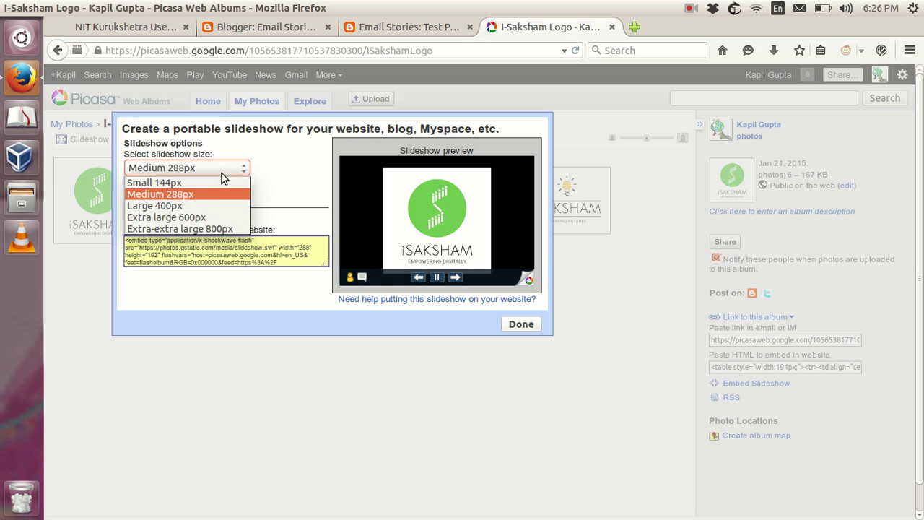
left_click(205, 206)
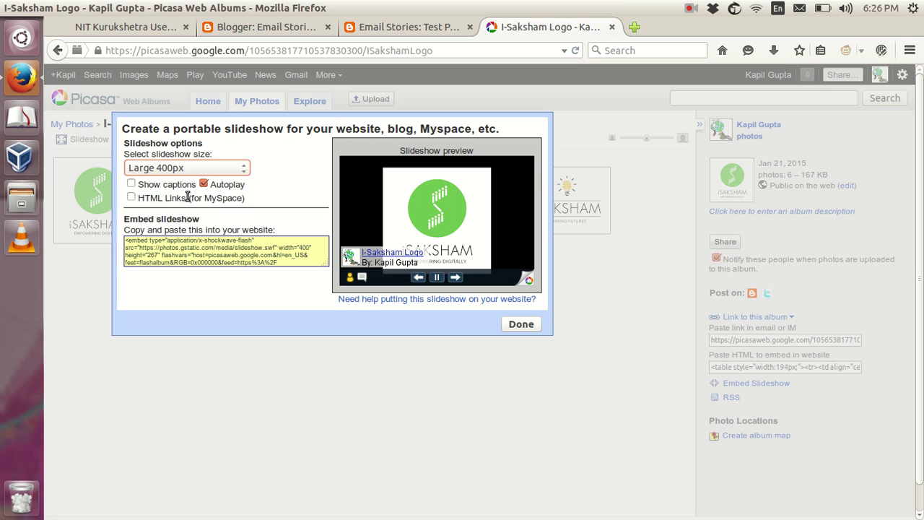
left_click(132, 185)
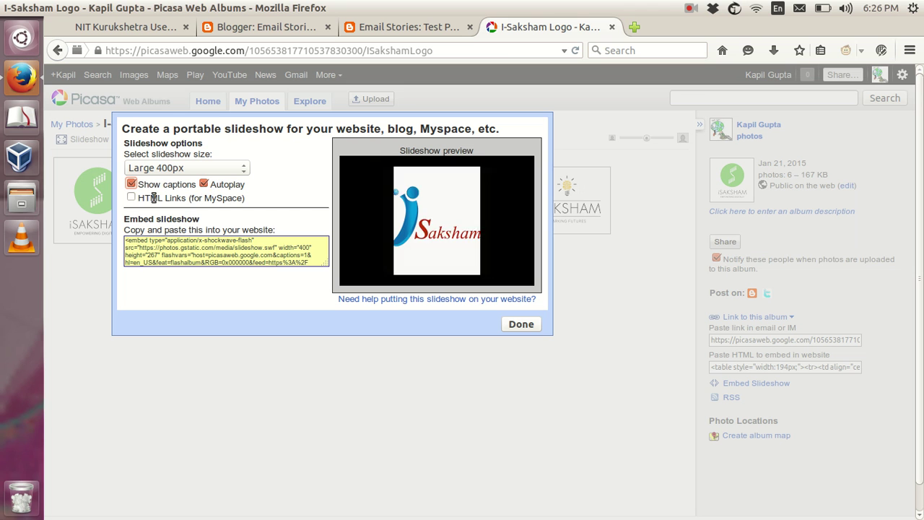
left_click(131, 198)
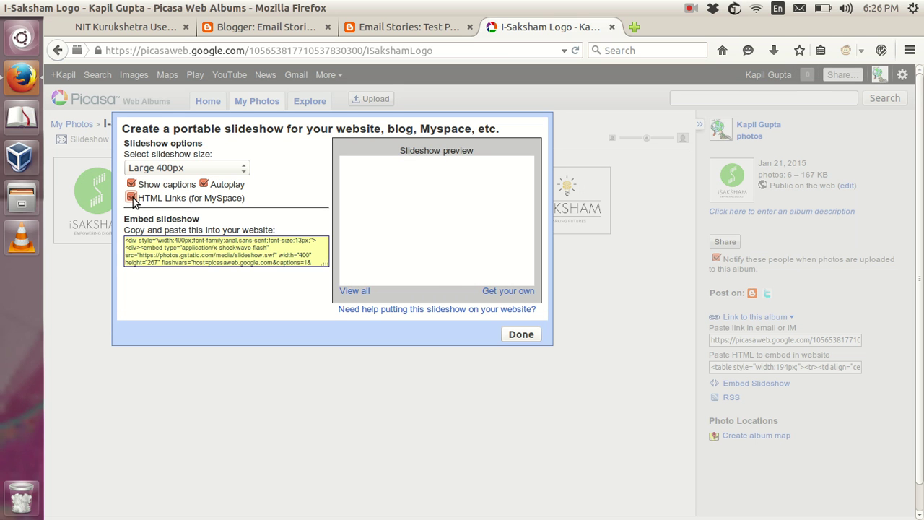
Copy the slideshow's embed code and close the slideshow dialog.
left_click(151, 247)
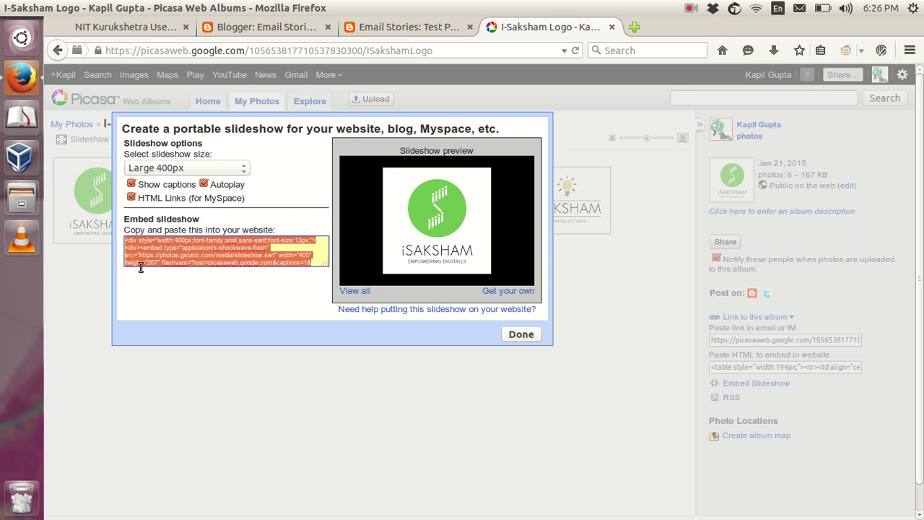
right_click(209, 251)
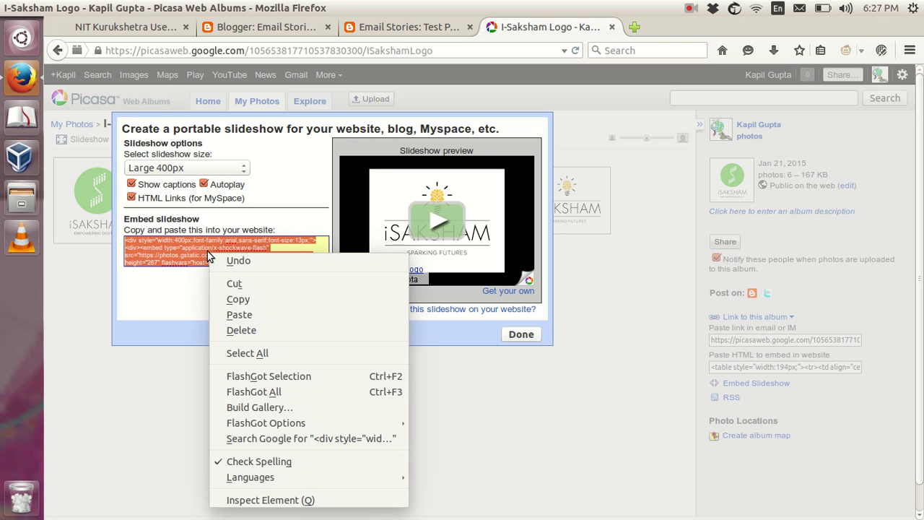
left_click(232, 299)
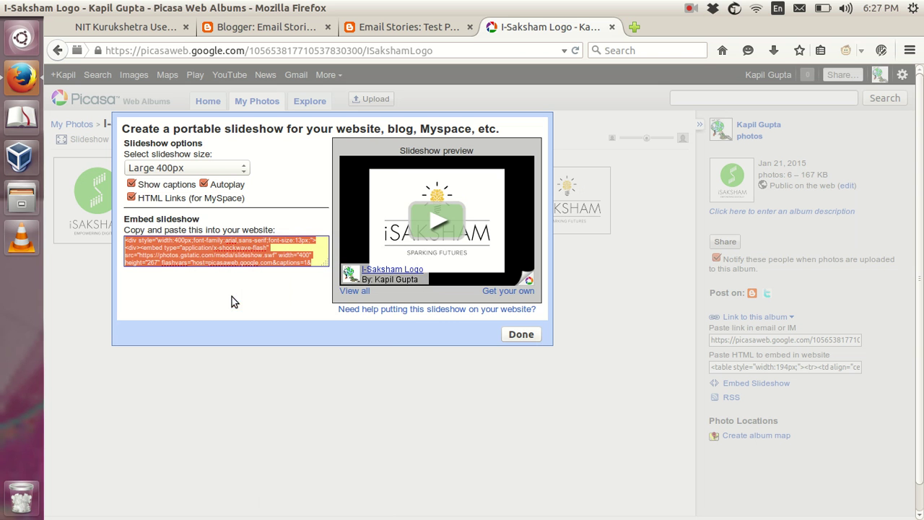
left_click(521, 335)
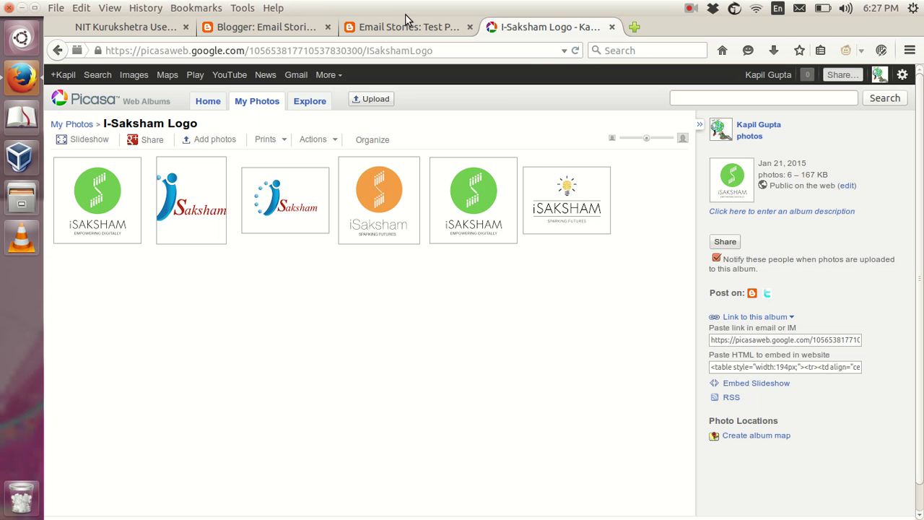
Return to the Blogger page list and open Test Page 01 for editing.
left_click(405, 28)
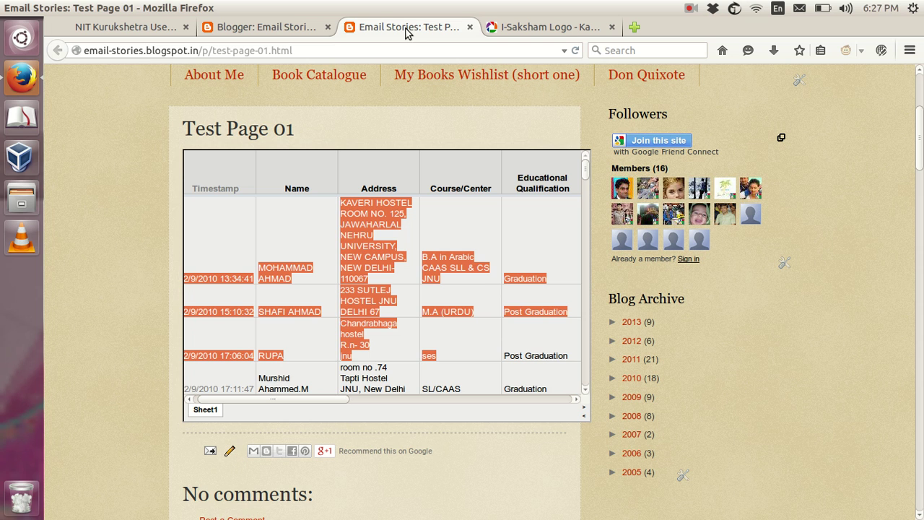
left_click(244, 29)
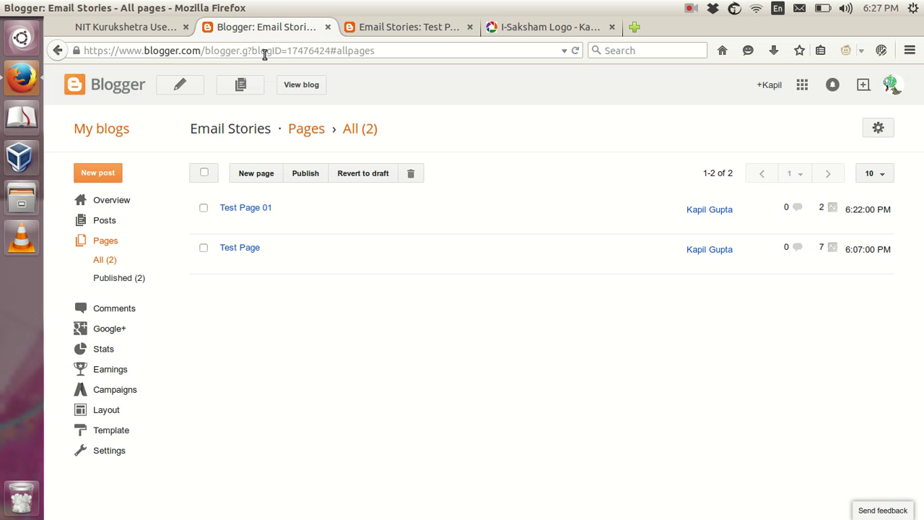
mouse_move(243, 209)
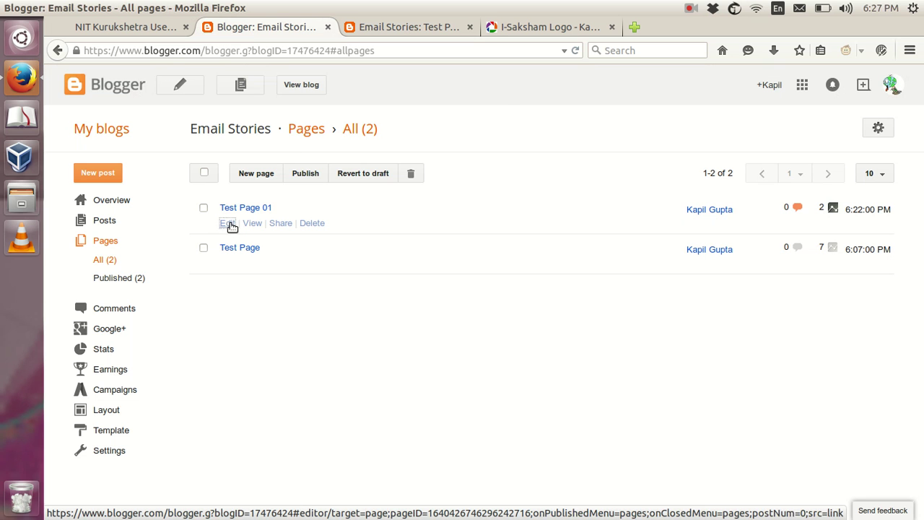
left_click(228, 223)
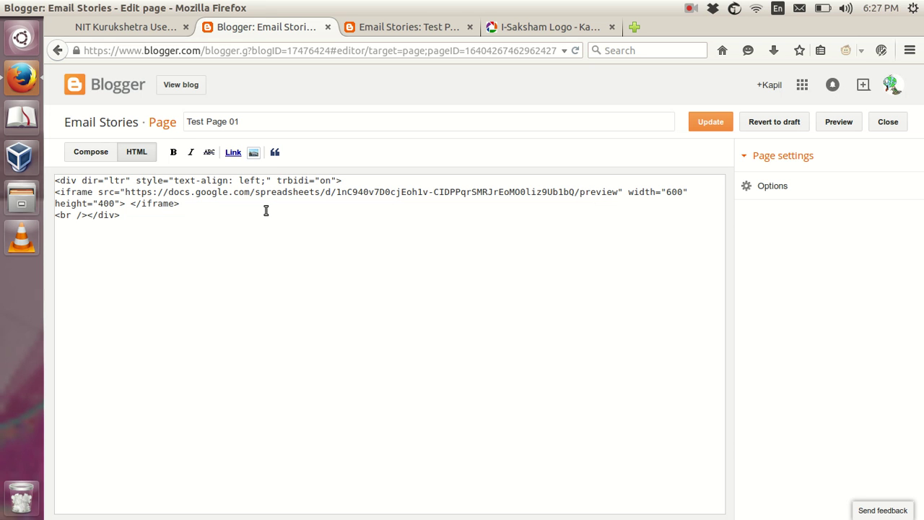
Paste the copied slideshow embed code below the spreadsheet iframe in Test Page 01's HTML and update the page.
left_click(230, 204)
key("Return")
key("Return")
key("ctrl+v")
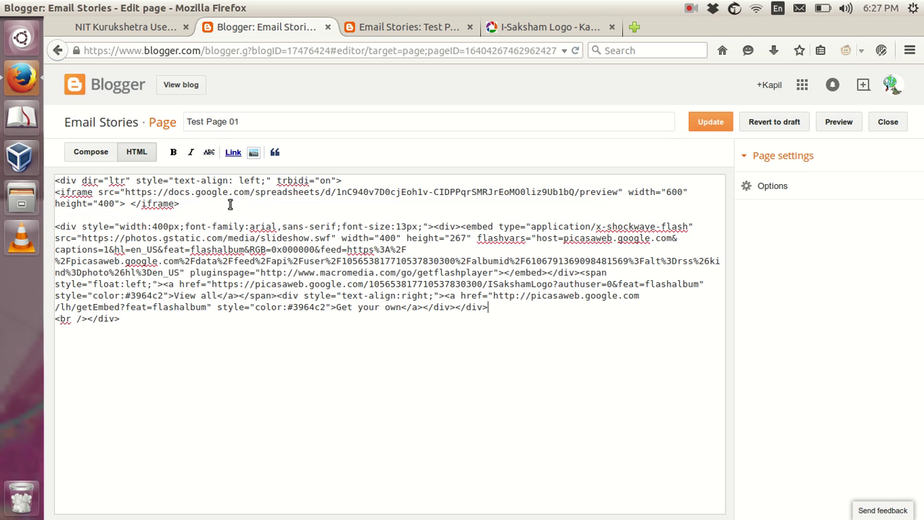
key("Return")
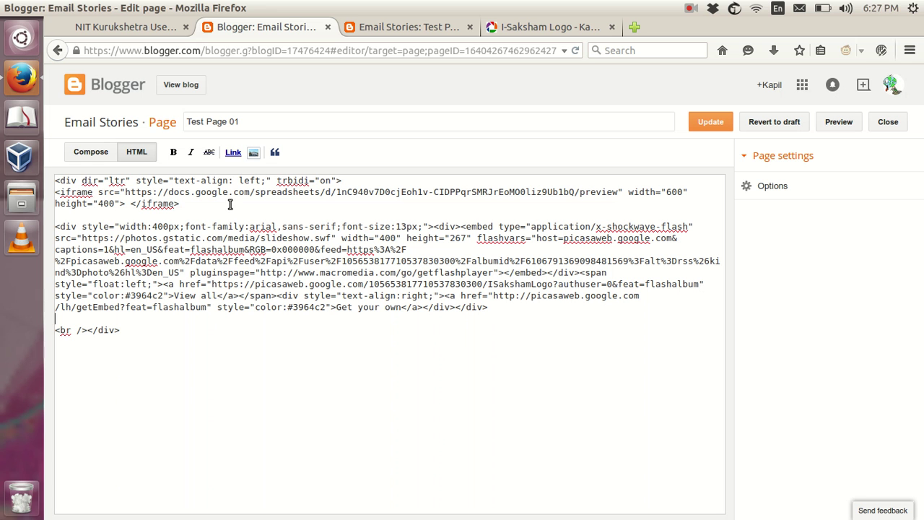
left_click(711, 123)
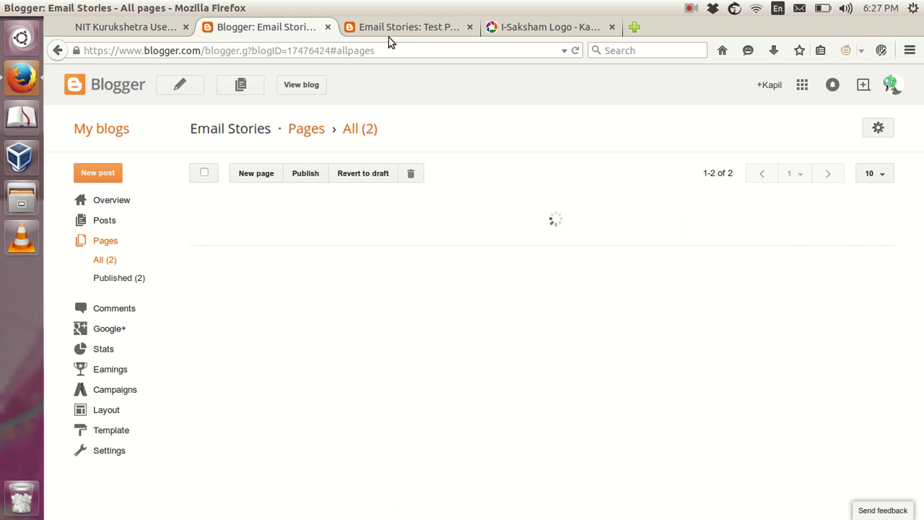
View the published Test Page 01 and examine the embedded slideshow below the spreadsheet.
left_click(252, 223)
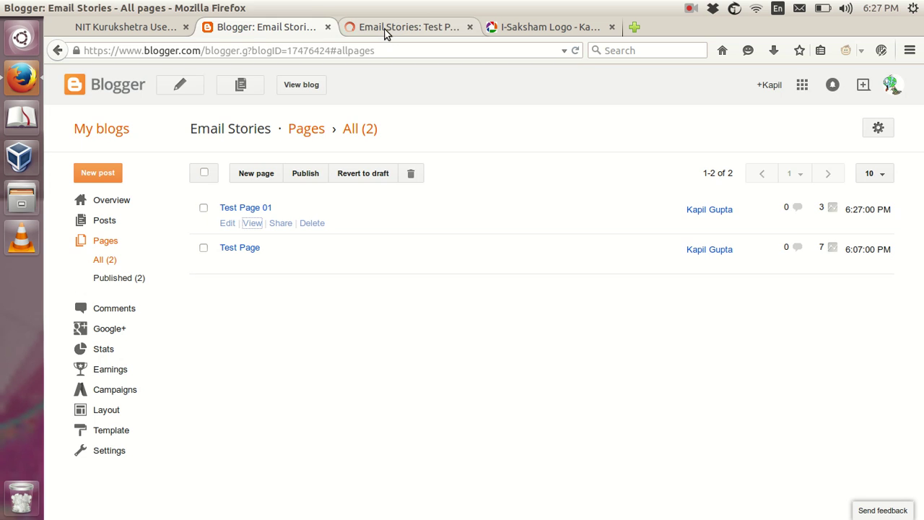
left_click(385, 29)
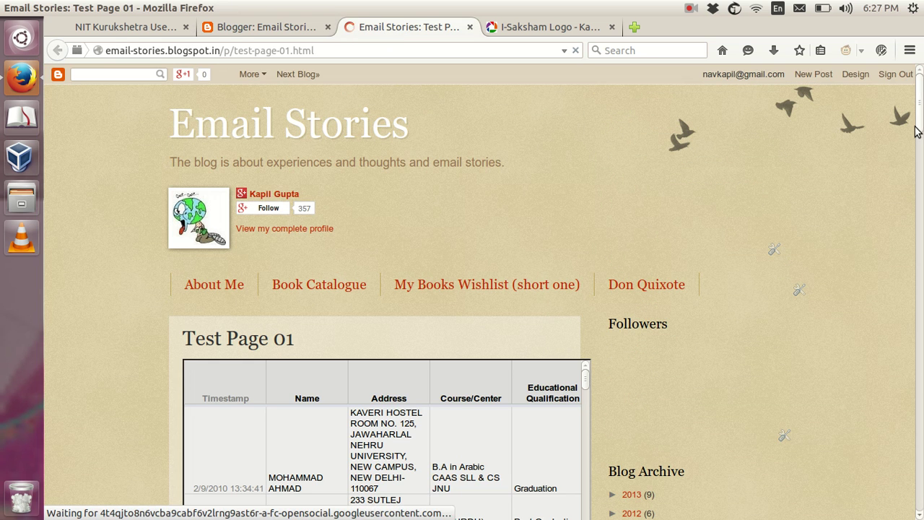
left_click_drag(915, 129, 919, 180)
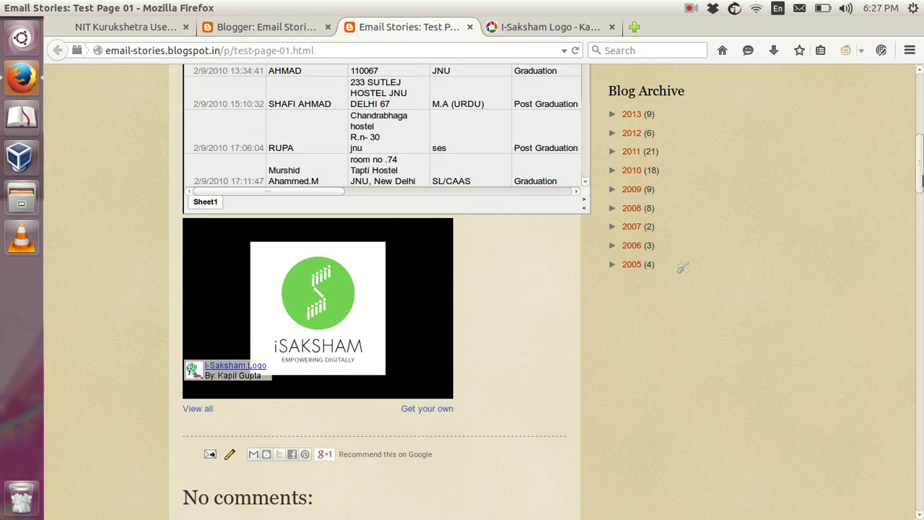